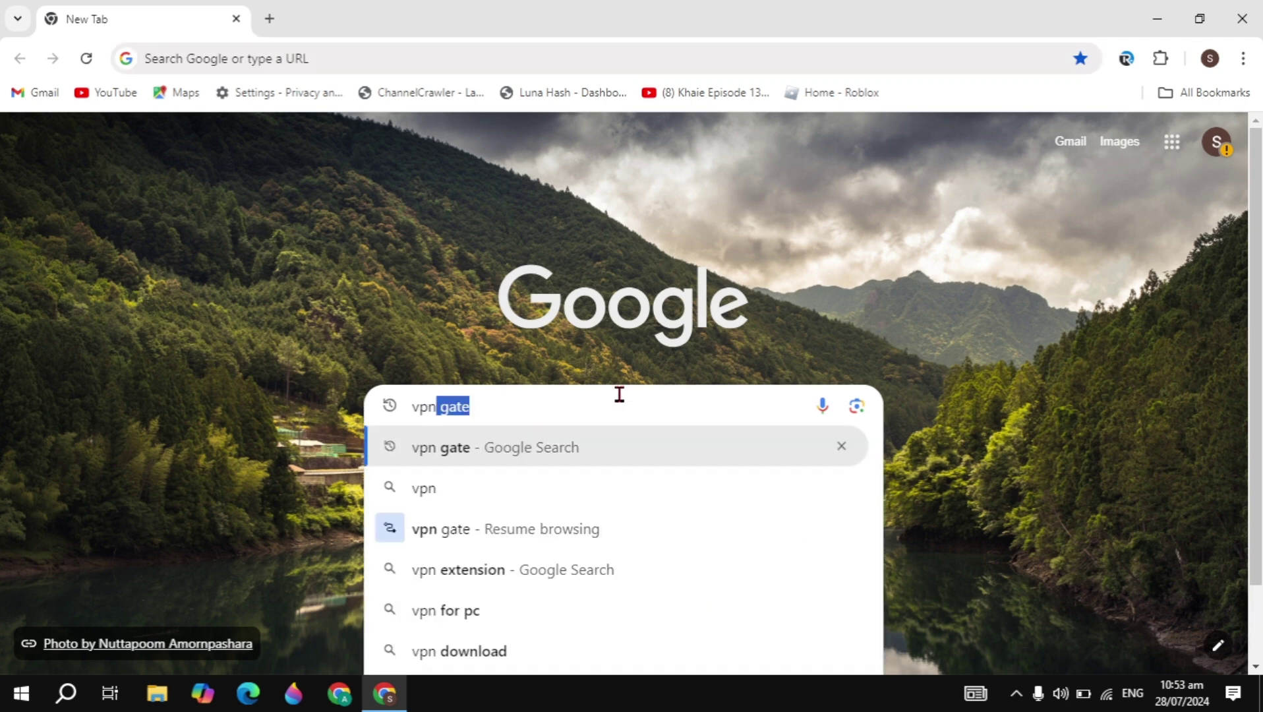
Search Google for 'vpn gate' from the Chrome omnibox.
{"action": "key", "text": "BackSpace"}
{"action": "key", "text": "BackSpace"}
{"action": "type", "text": "gate"}
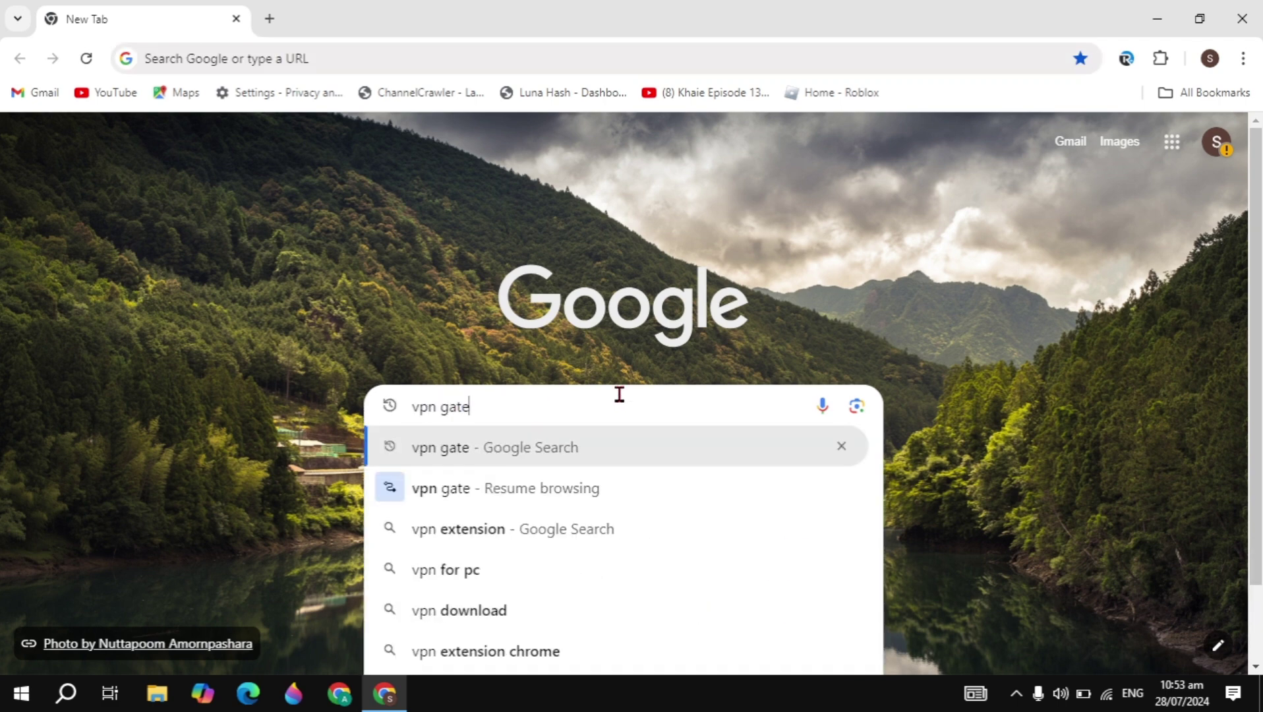
{"action": "key", "text": "Return"}
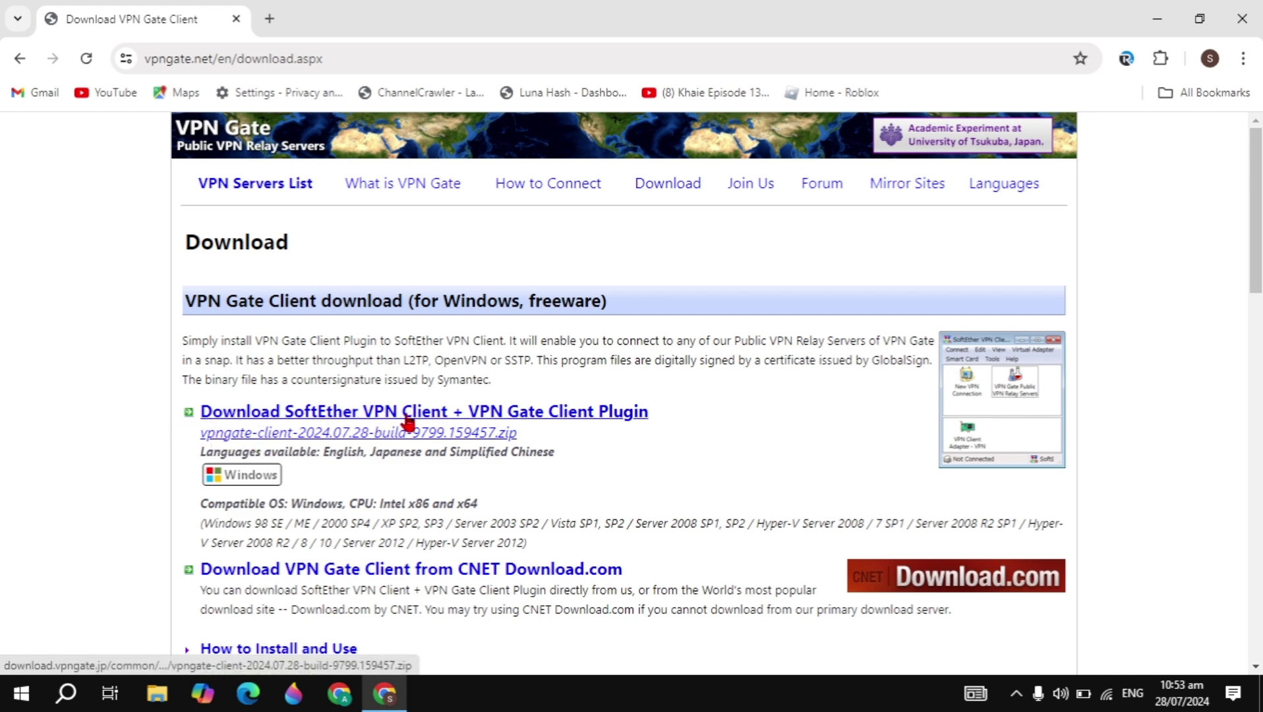
Start the SoftEther VPN Client + VPN Gate Client Plugin zip download, cancel it, and minimize Chrome.
{"action": "left_click", "coordinate": [321, 415]}
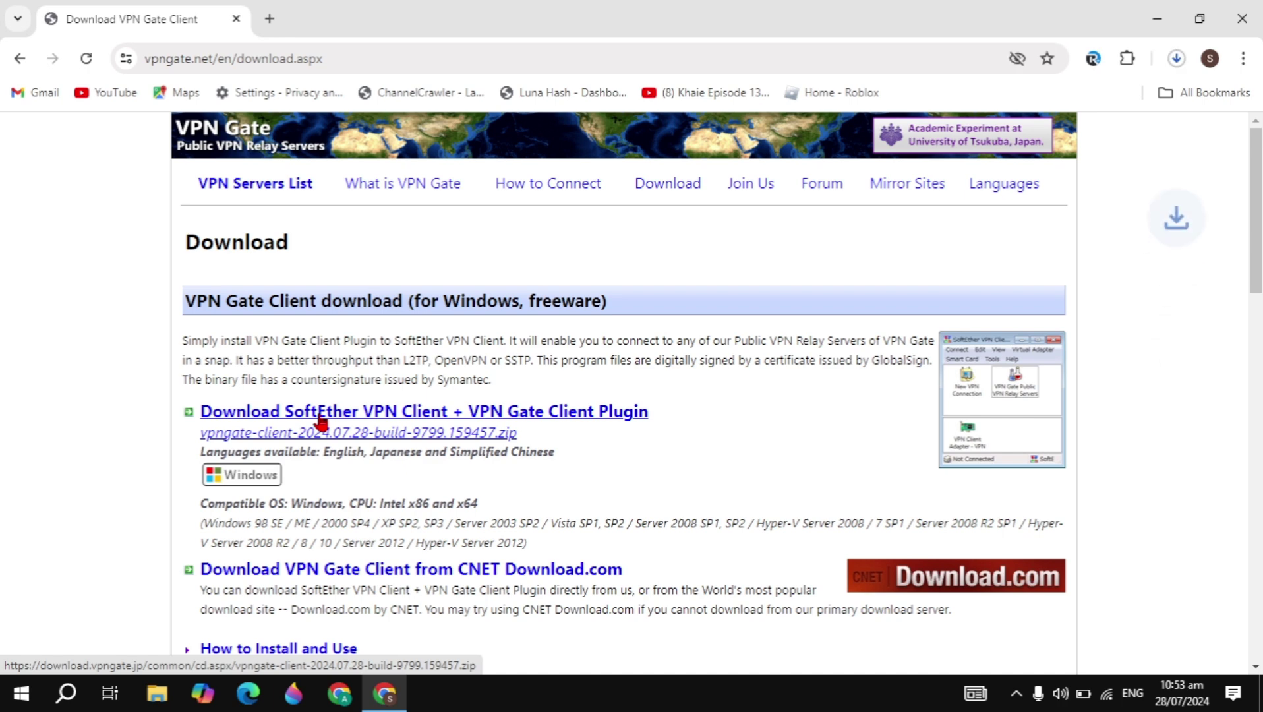
{"action": "left_click", "coordinate": [1177, 58]}
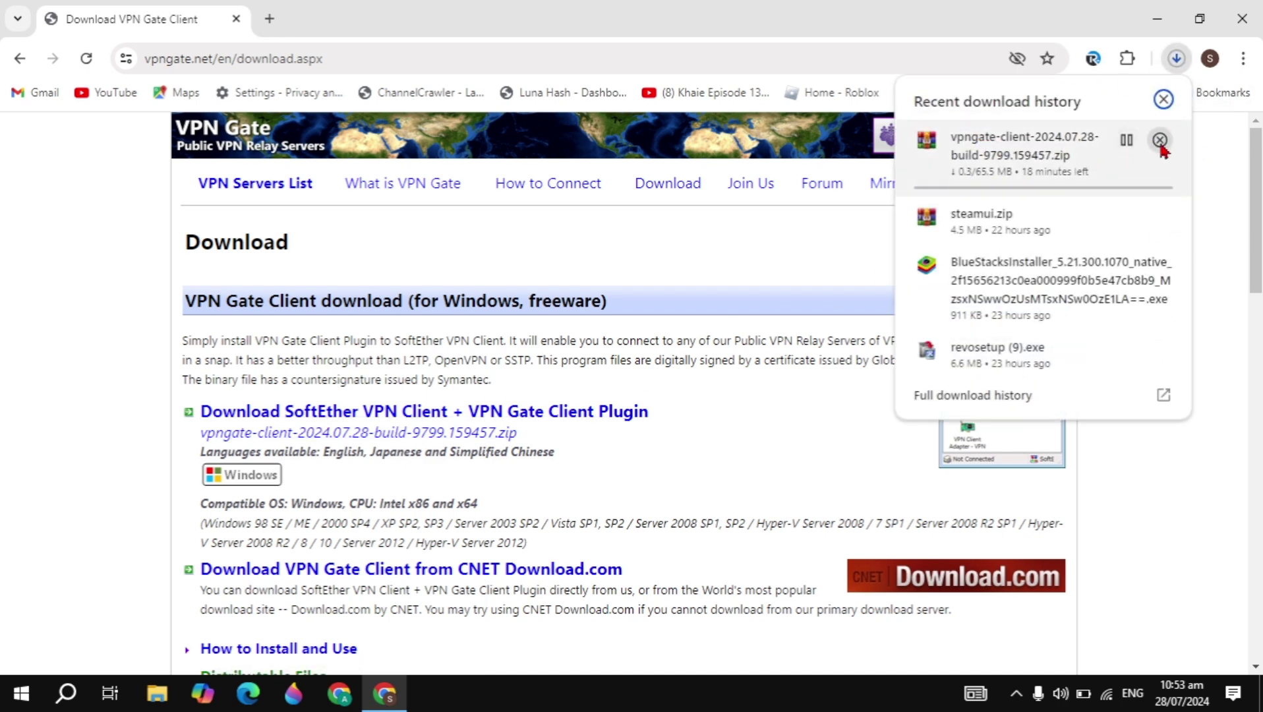
{"action": "left_click", "coordinate": [1160, 139]}
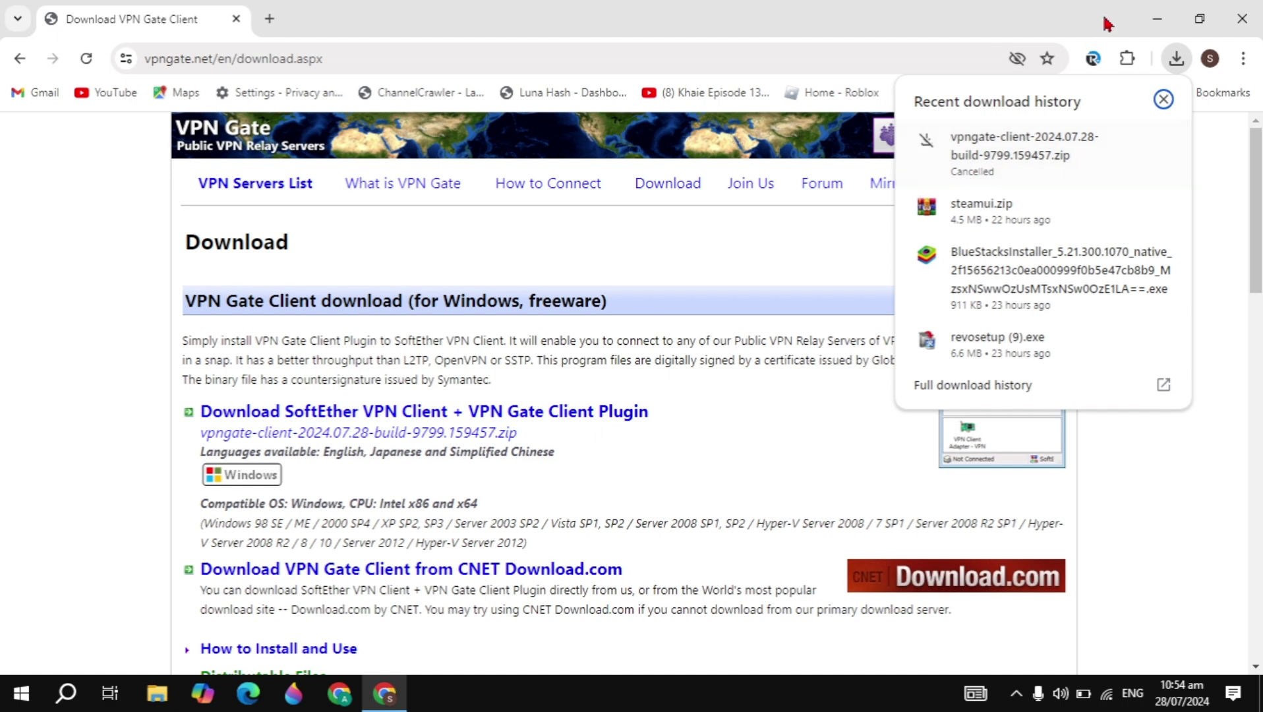
{"action": "left_click", "coordinate": [1159, 15]}
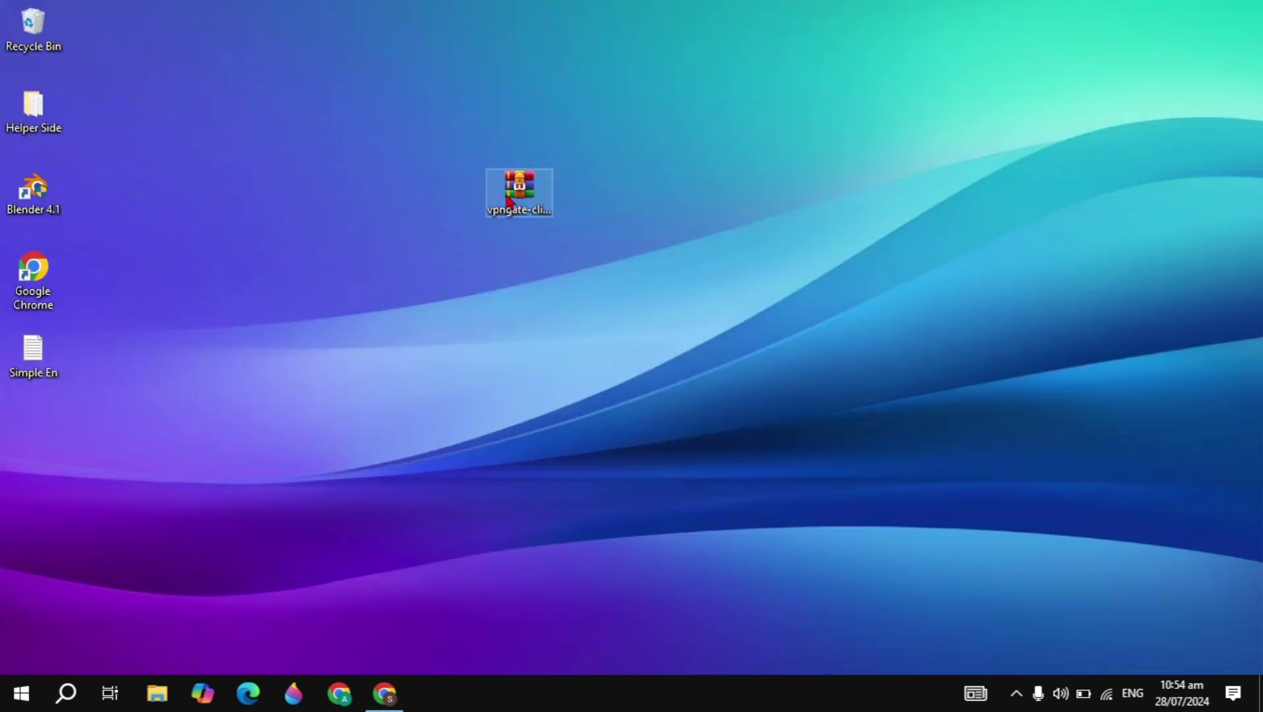
Create a desktop folder named 'VPN GATE' and select the vpngate-client archive.
{"action": "right_click", "coordinate": [258, 249]}
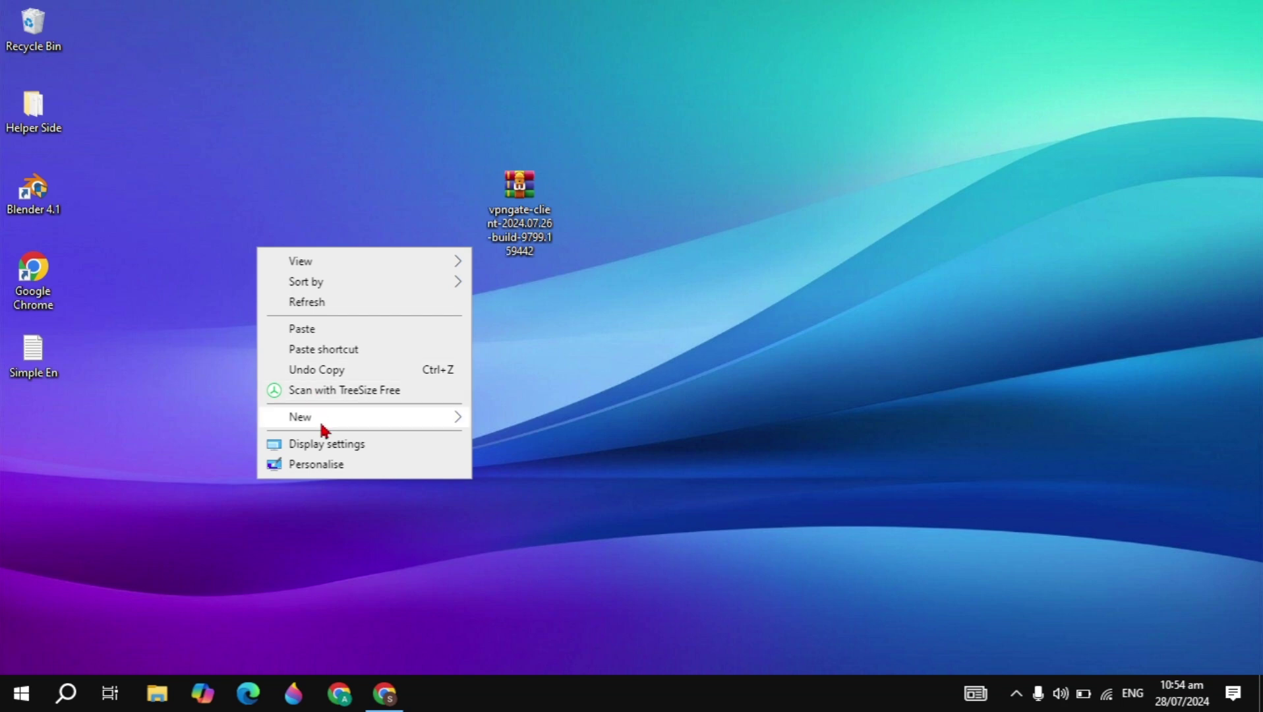
{"action": "mouse_move", "coordinate": [326, 430]}
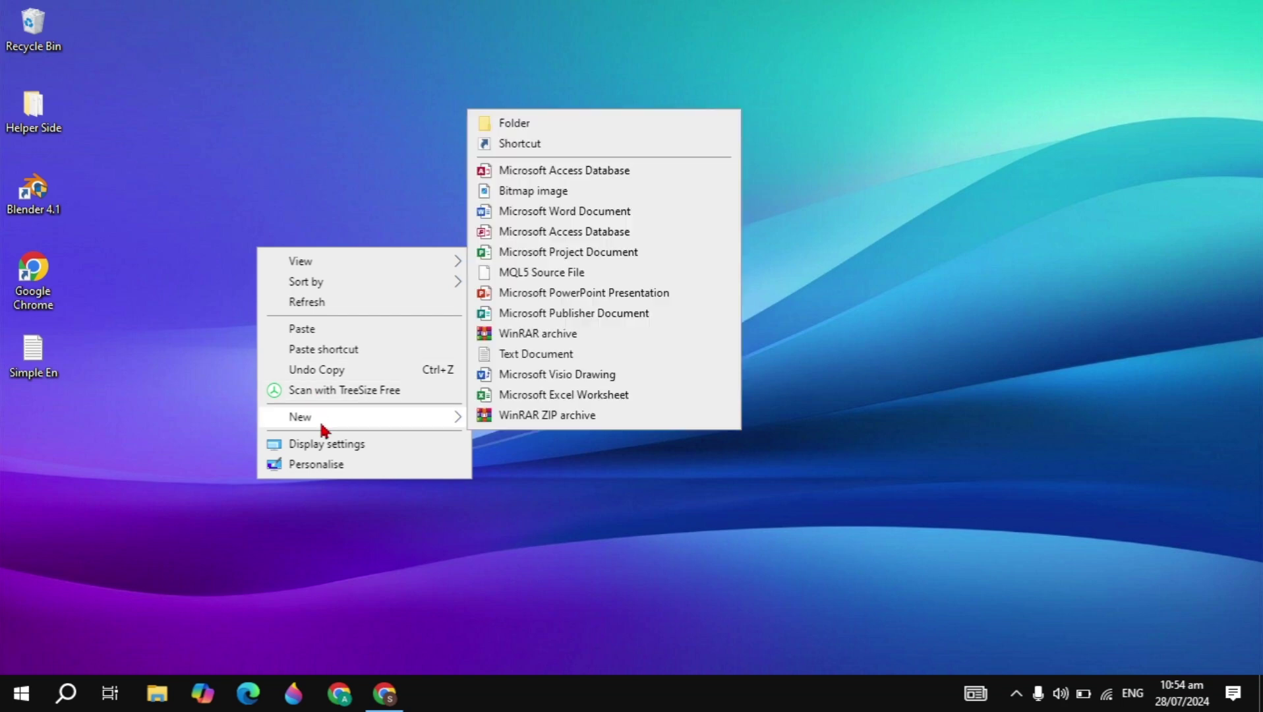
{"action": "left_click", "coordinate": [619, 125]}
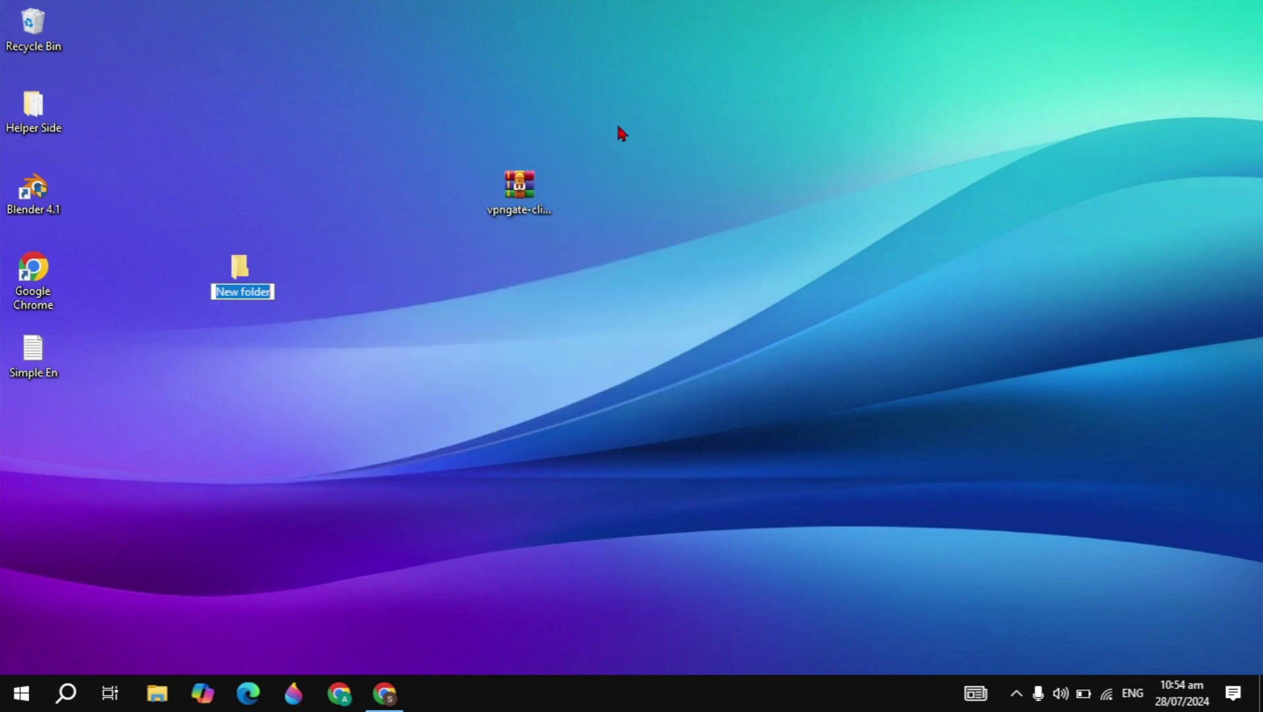
{"action": "type", "text": "VPN GATE"}
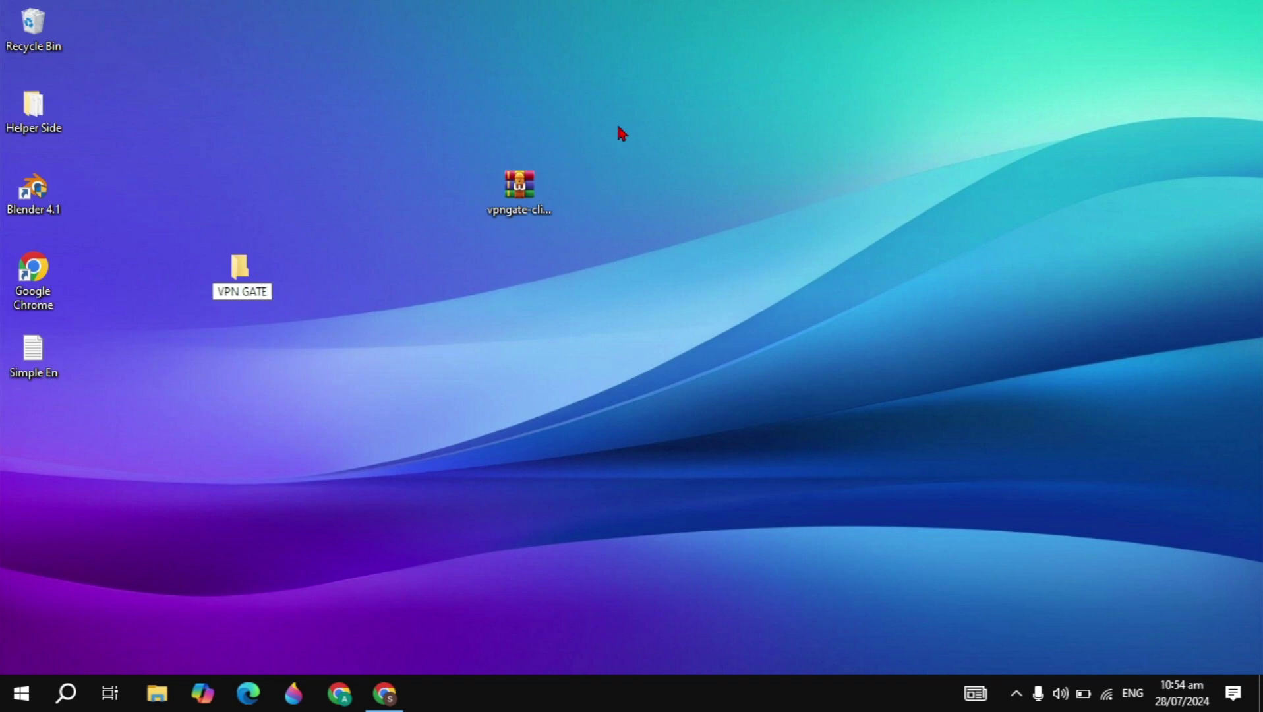
{"action": "key", "text": "Return"}
{"action": "left_click", "coordinate": [518, 188]}
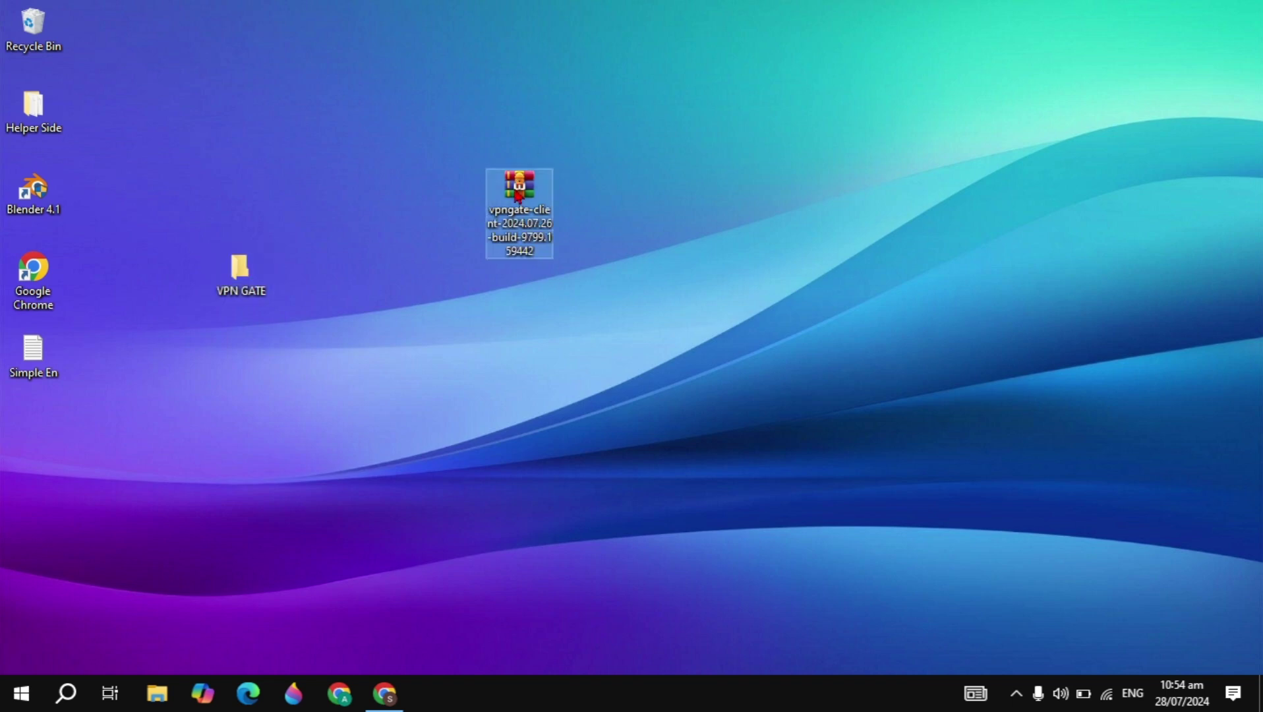
Extract the vpngate-client archive with WinRAR into Desktop > VPN GATE.
{"action": "right_click", "coordinate": [518, 194]}
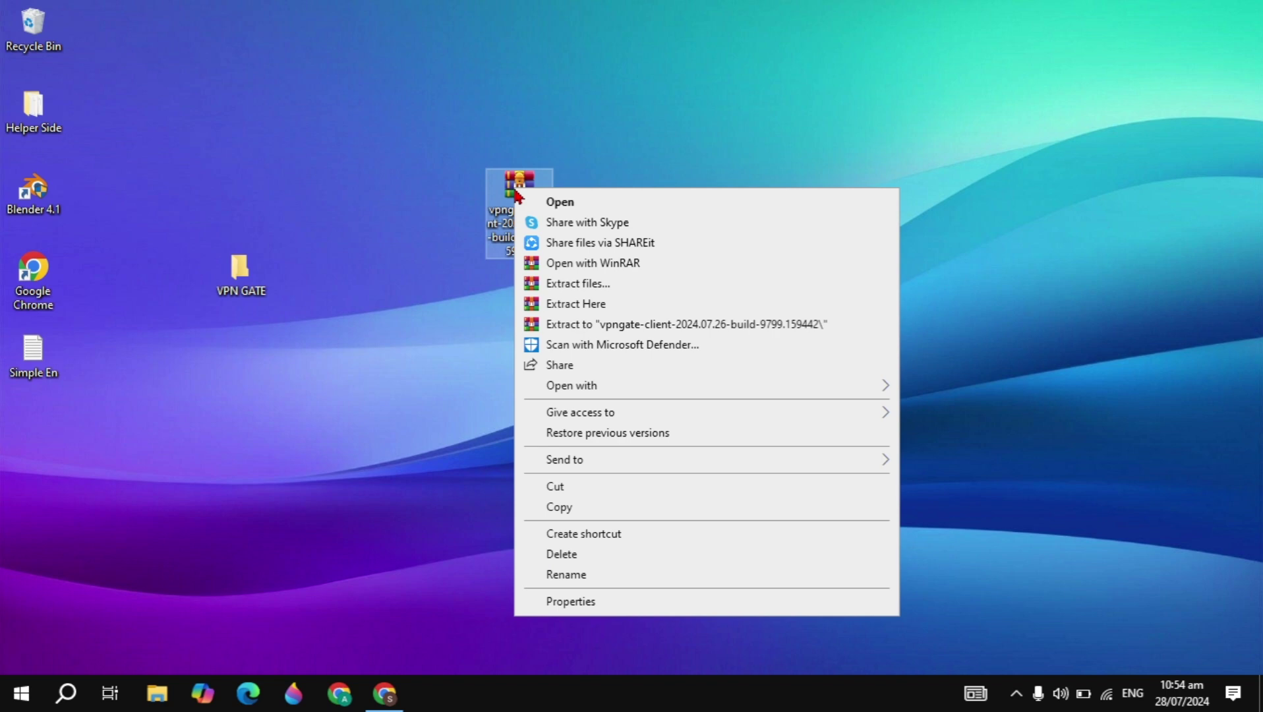
{"action": "left_click", "coordinate": [603, 285]}
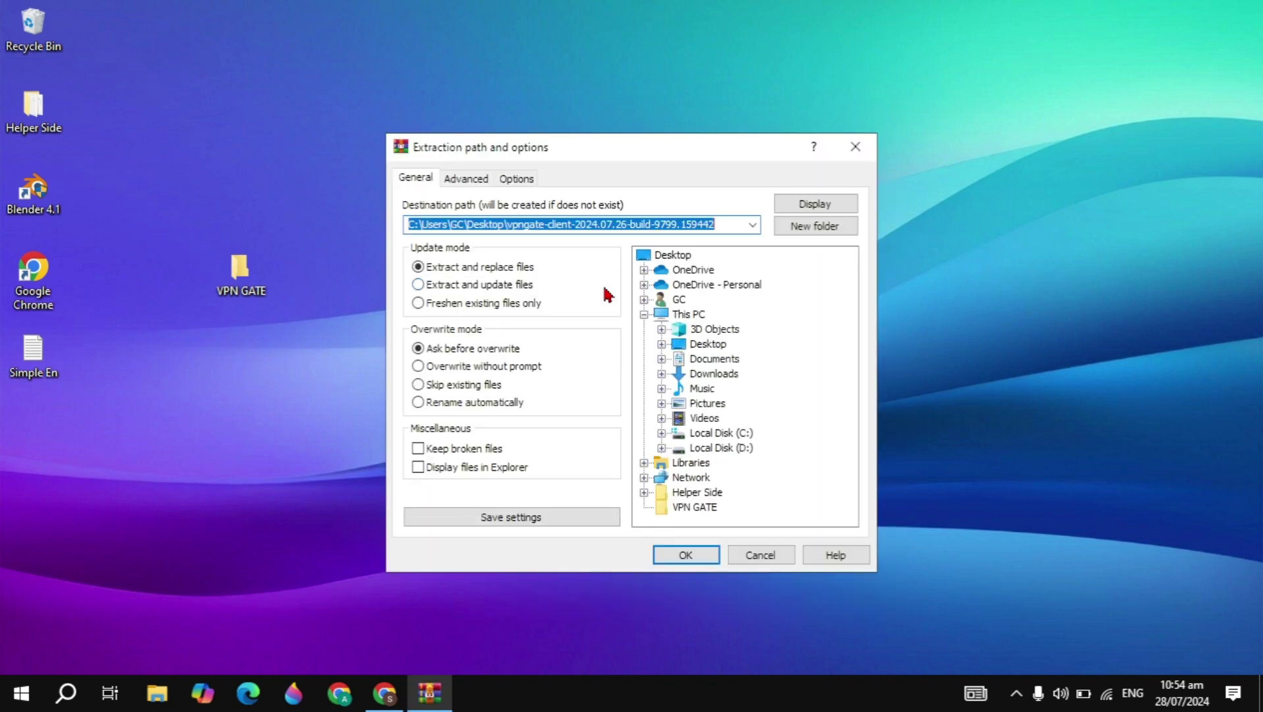
{"action": "left_click", "coordinate": [717, 347]}
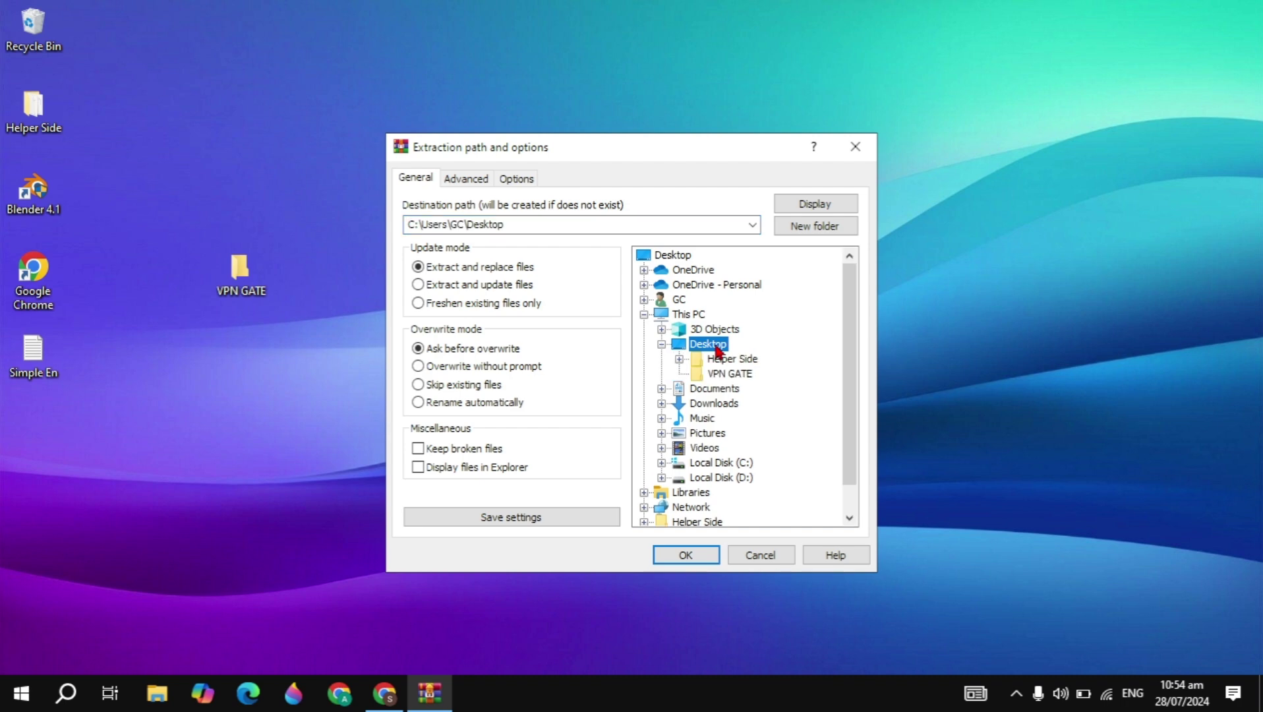
{"action": "left_click", "coordinate": [720, 375]}
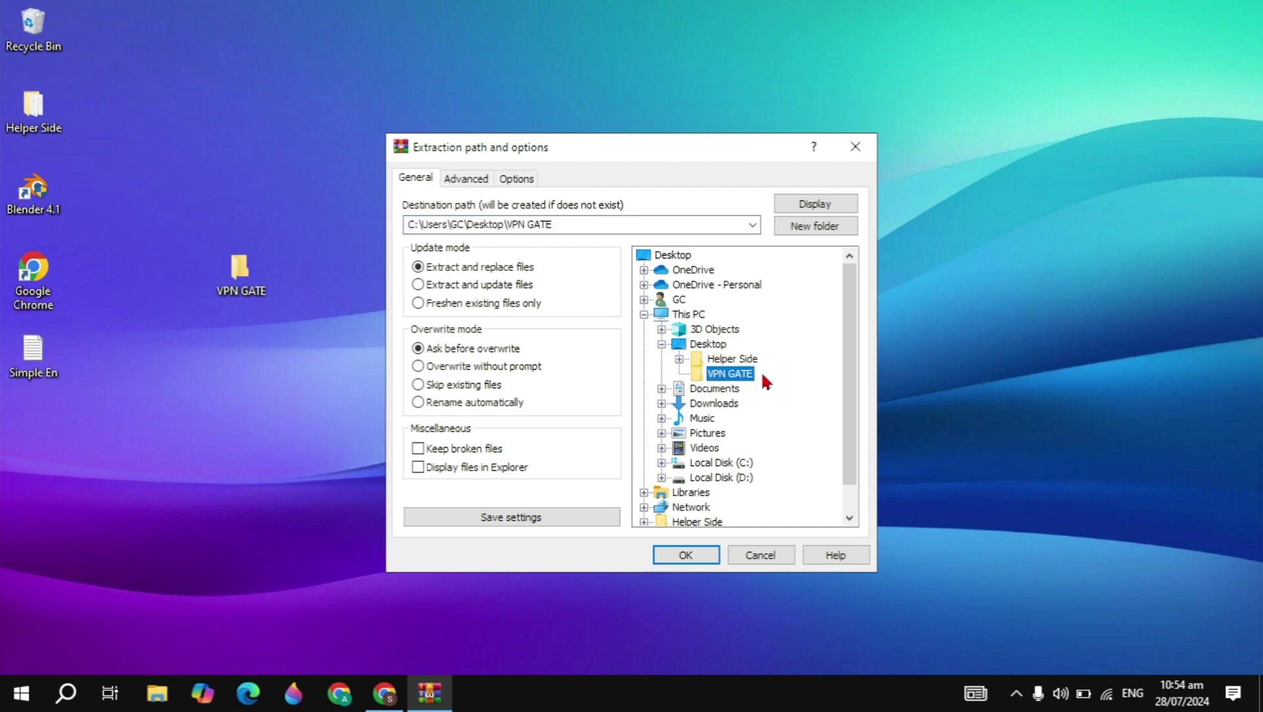
{"action": "left_click", "coordinate": [692, 561]}
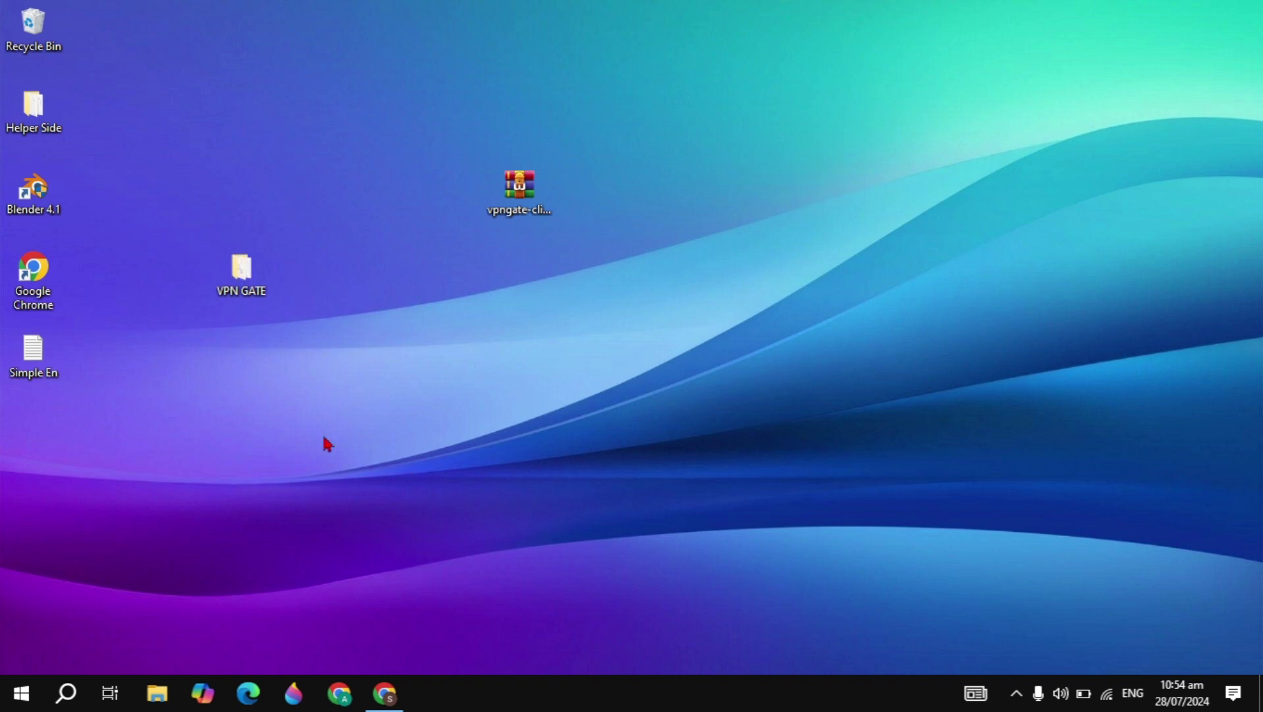
Open the VPN GATE folder and run vpngate-client-v4.43-9799-beta-2023.08.31.
{"action": "double_click", "coordinate": [240, 282]}
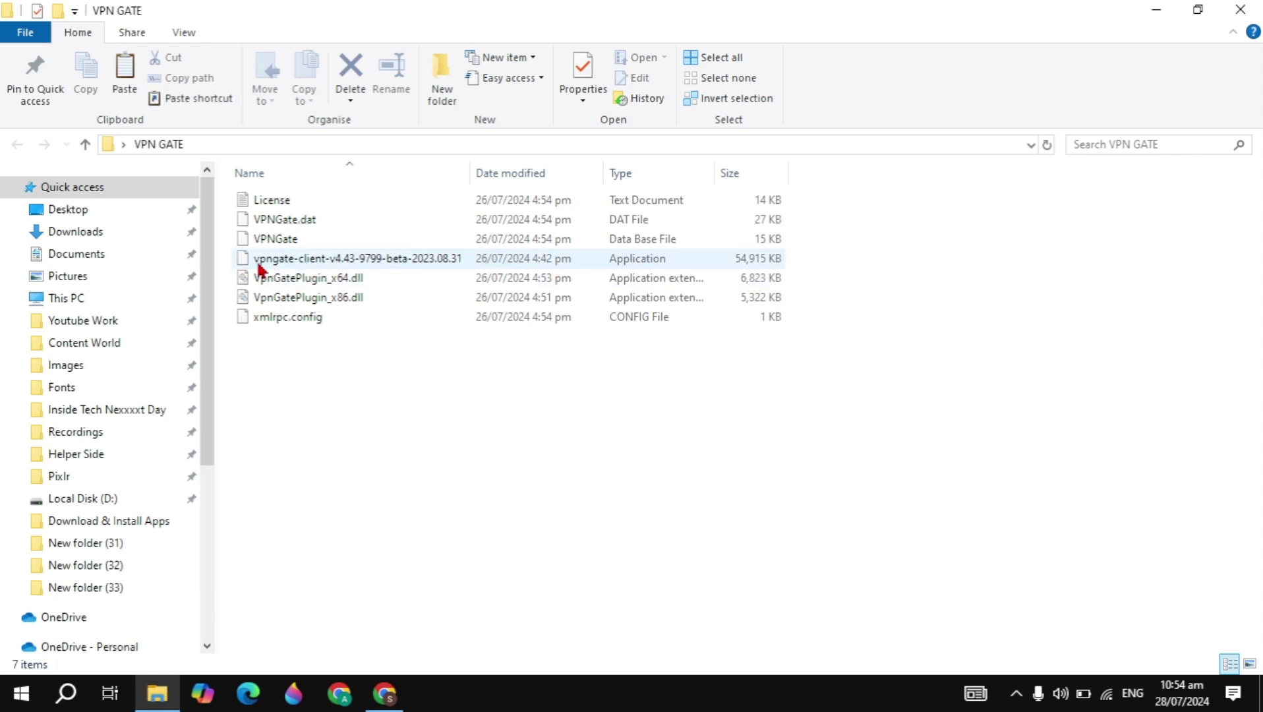
{"action": "double_click", "coordinate": [423, 259]}
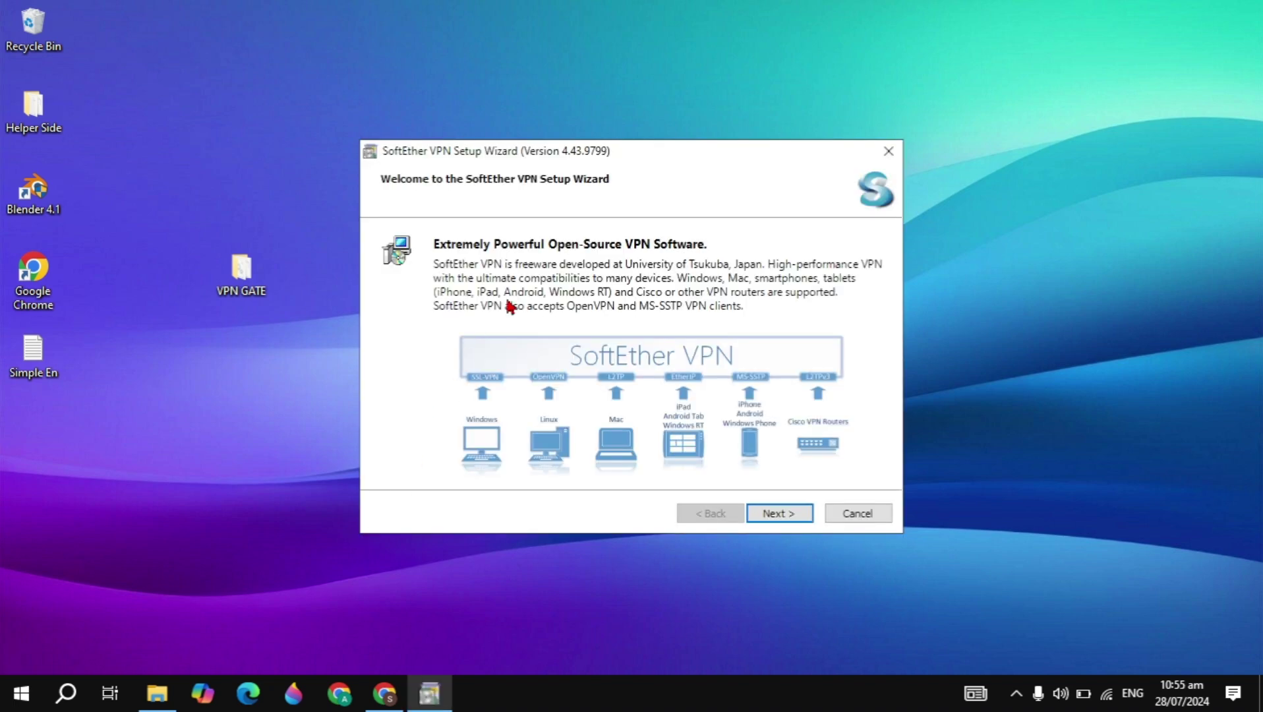
Choose SoftEther VPN Client as the component and accept the license and notices.
{"action": "left_click", "coordinate": [768, 514]}
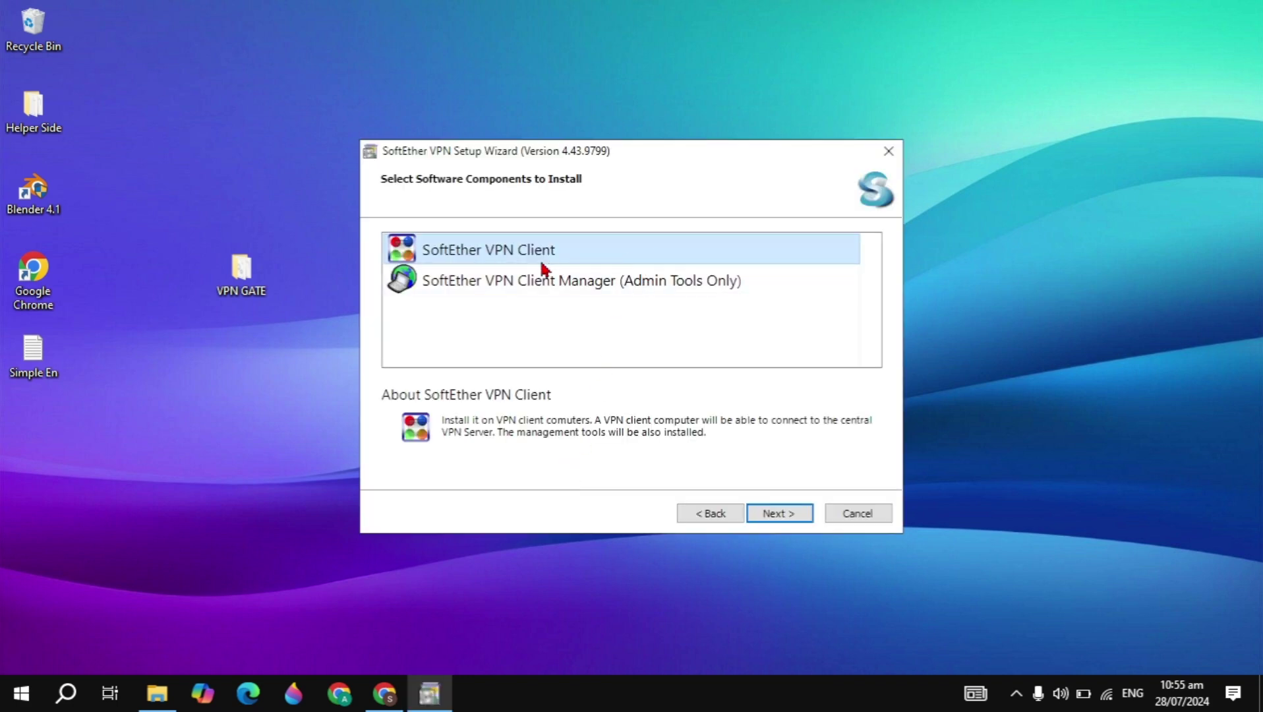
{"action": "left_click", "coordinate": [780, 515]}
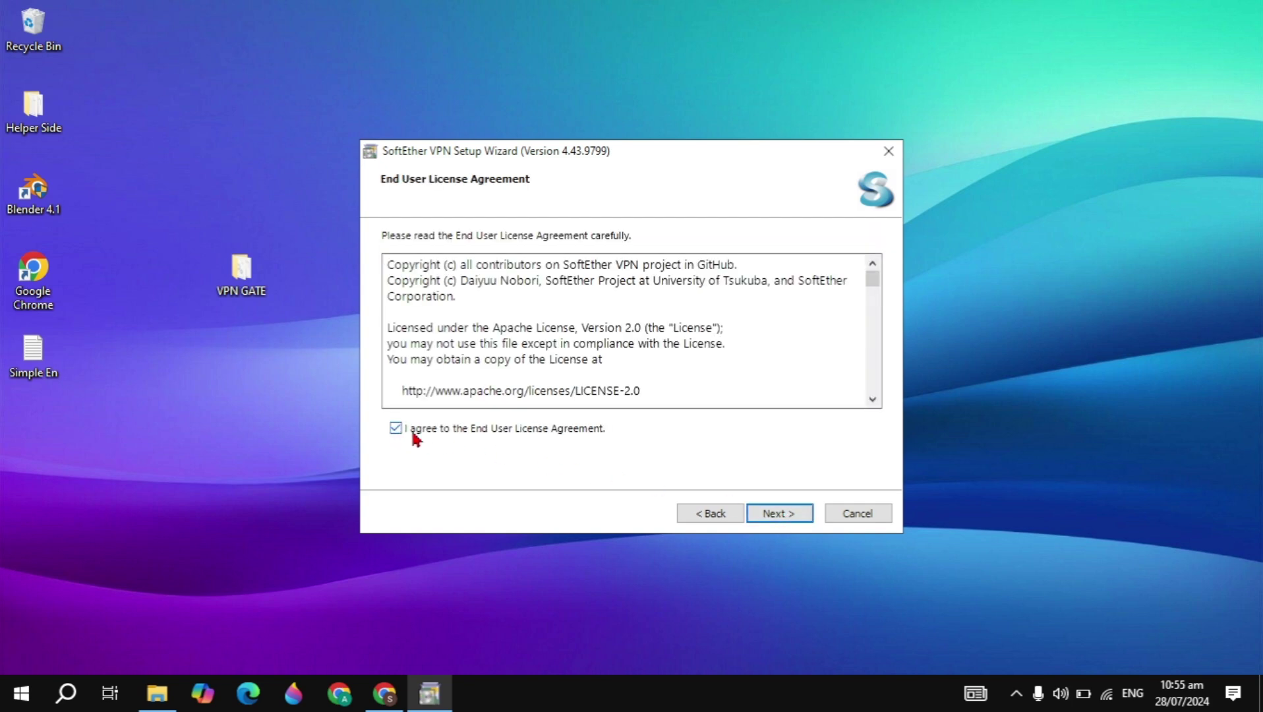
{"action": "left_click", "coordinate": [798, 514]}
{"action": "left_click", "coordinate": [798, 514]}
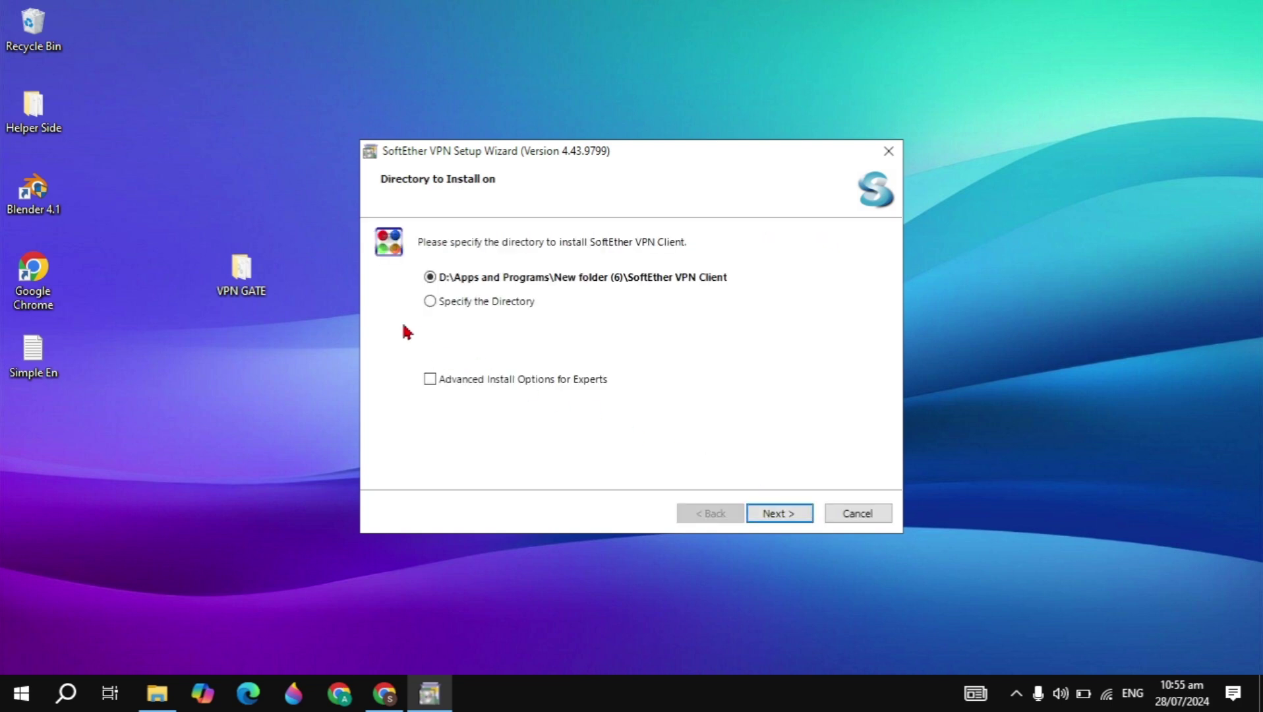
Install SoftEther VPN Client to a specified directory and finish the wizard.
{"action": "left_click", "coordinate": [445, 309]}
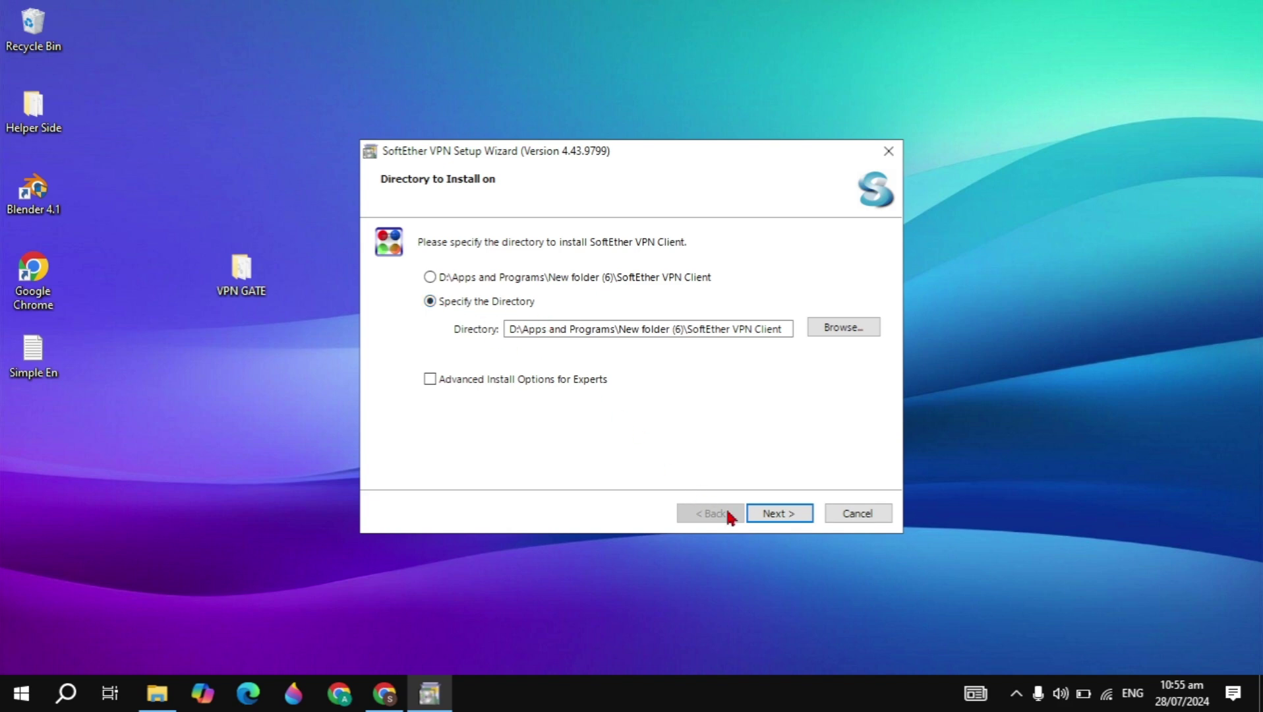
{"action": "left_click", "coordinate": [782, 521]}
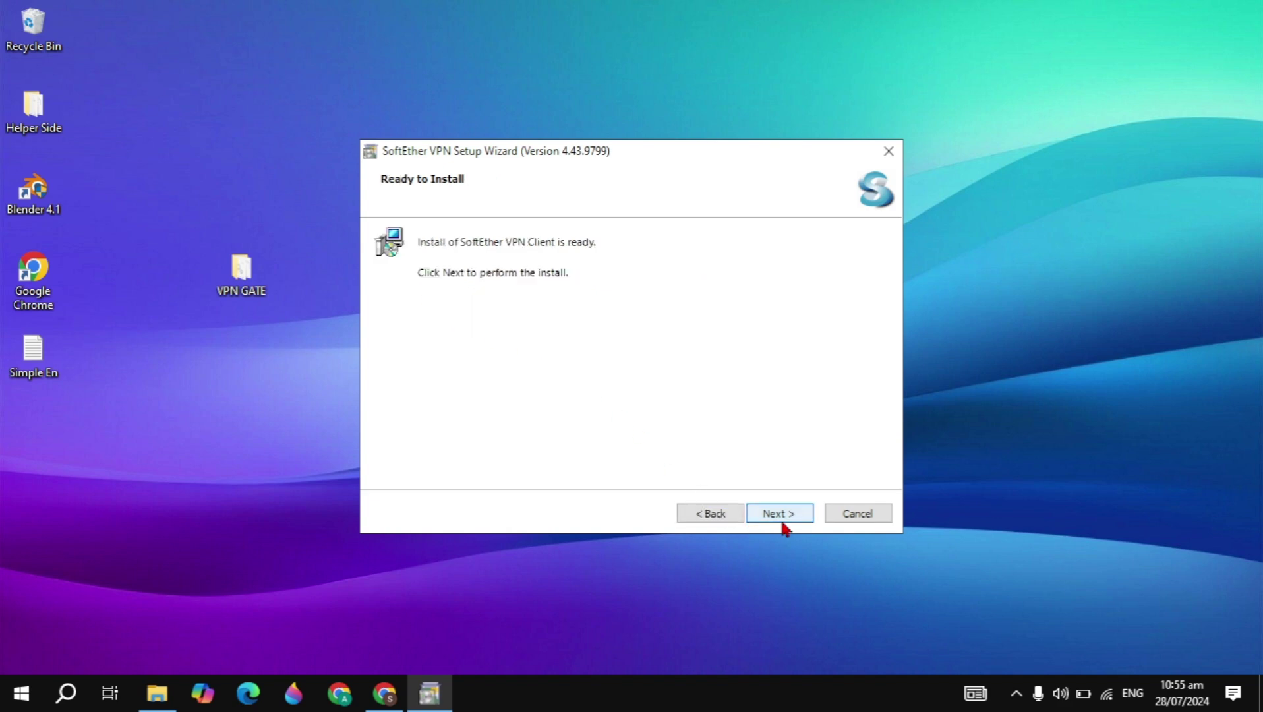
{"action": "left_click", "coordinate": [782, 521]}
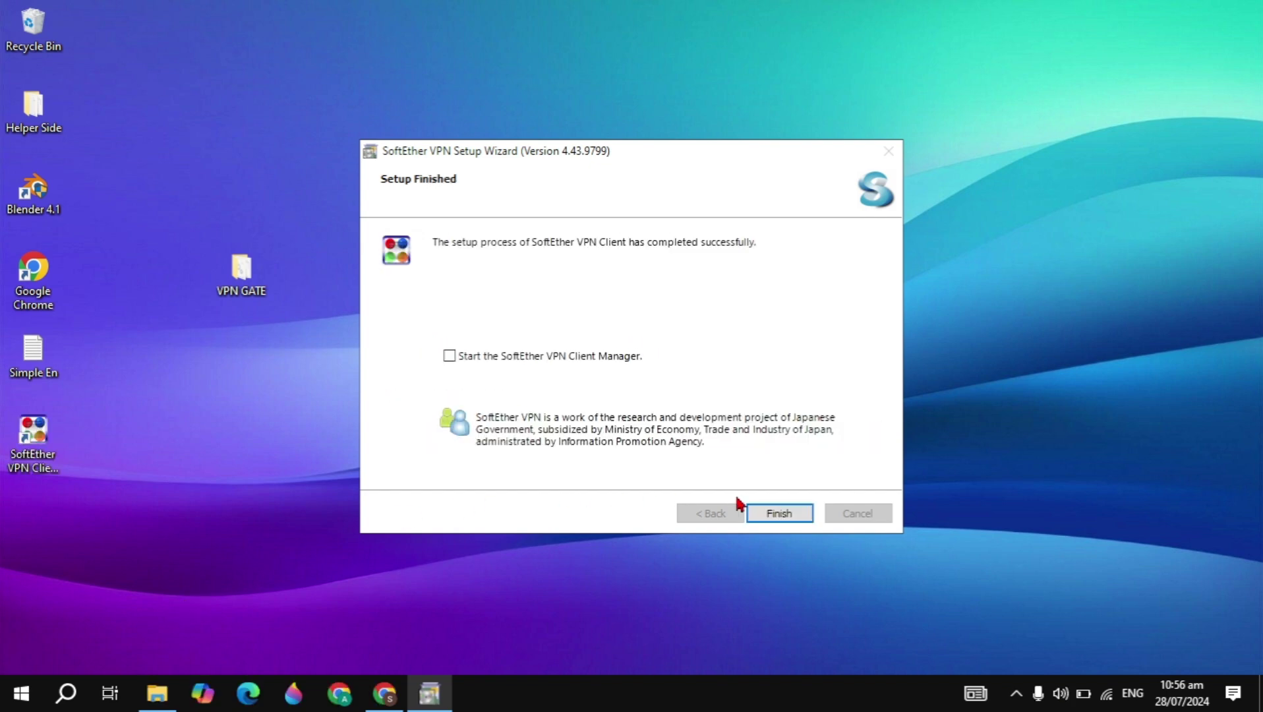
{"action": "left_click", "coordinate": [778, 517]}
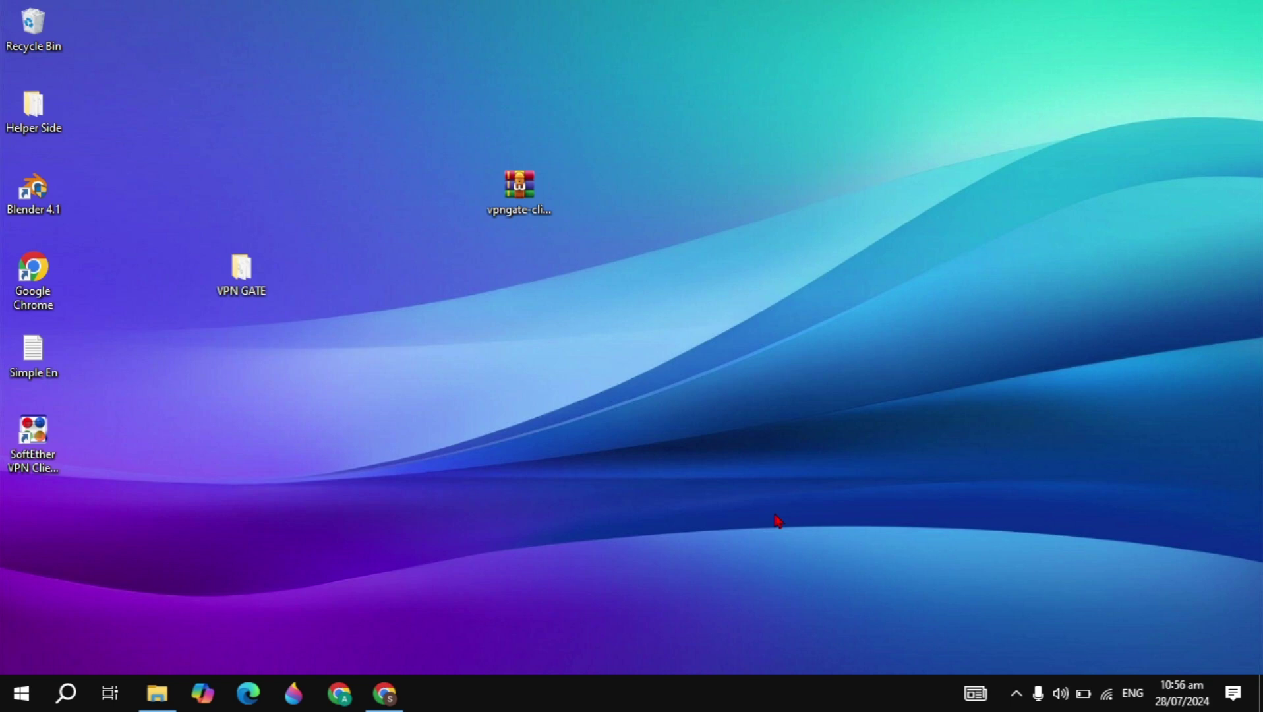
Launch SoftEther VPN Client Manager and delete the VPN Client Adapter - VPN.
{"action": "double_click", "coordinate": [42, 454]}
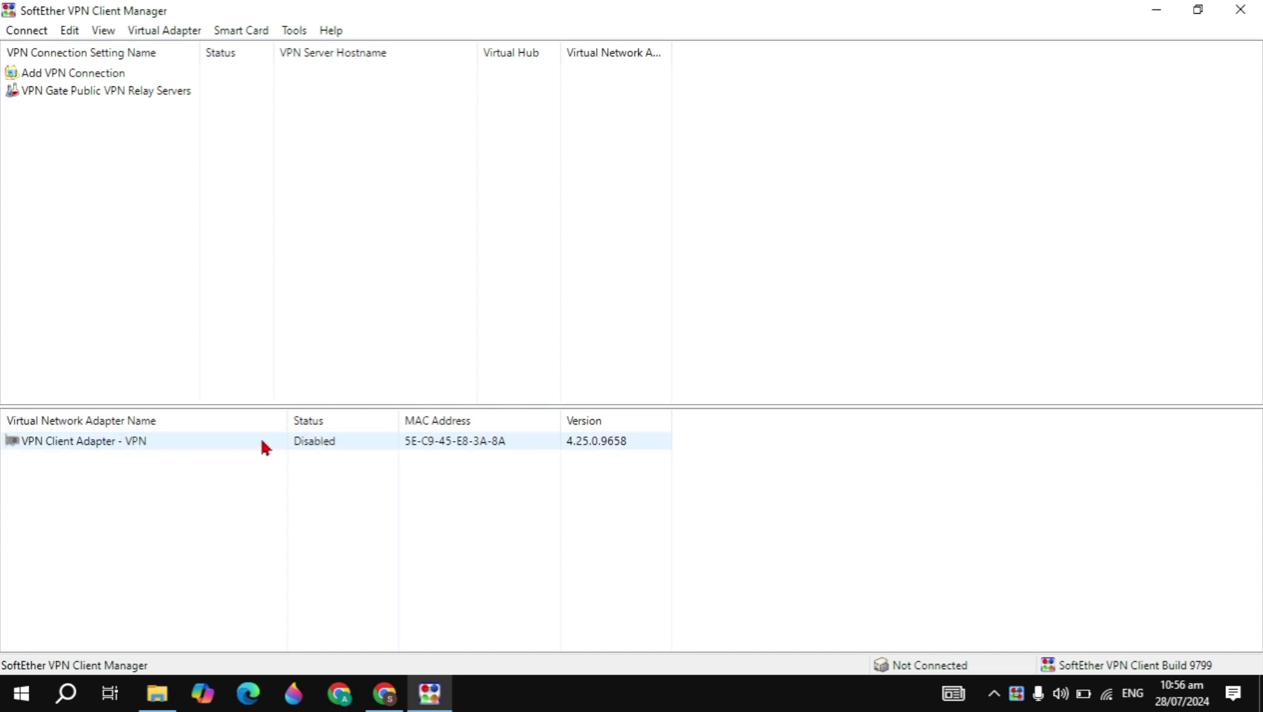
{"action": "right_click", "coordinate": [145, 440]}
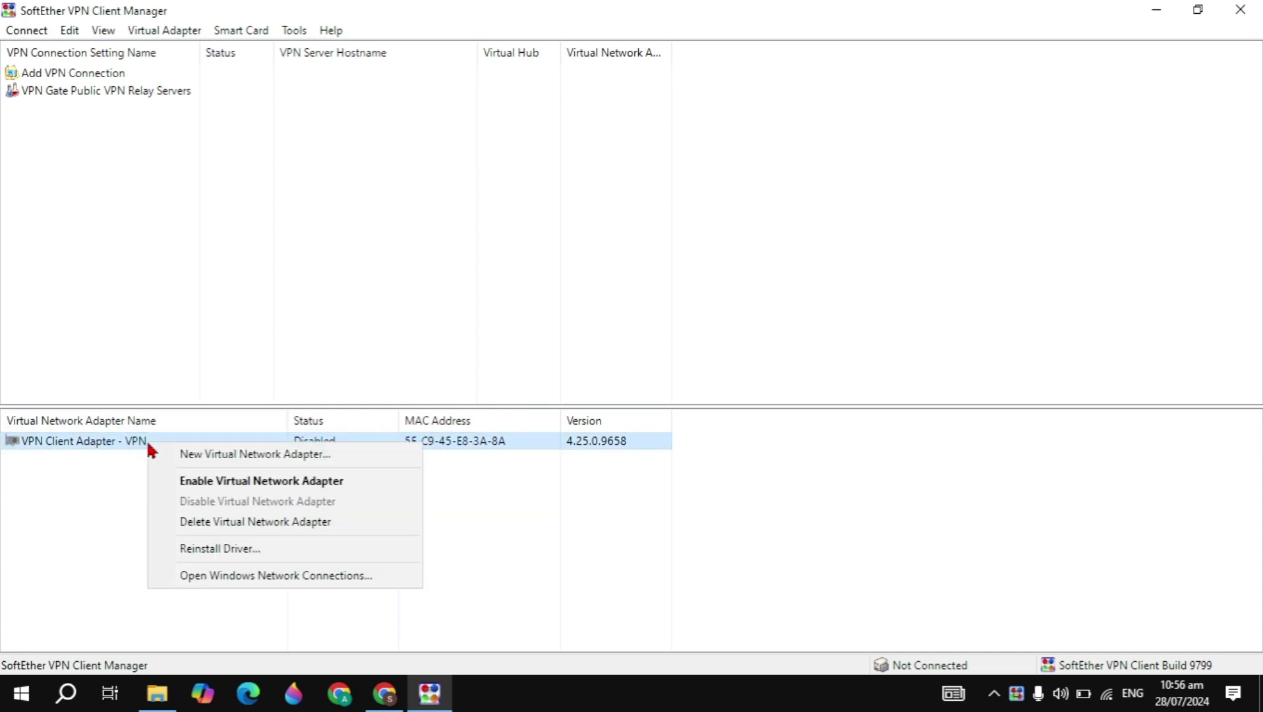
{"action": "left_click", "coordinate": [263, 522]}
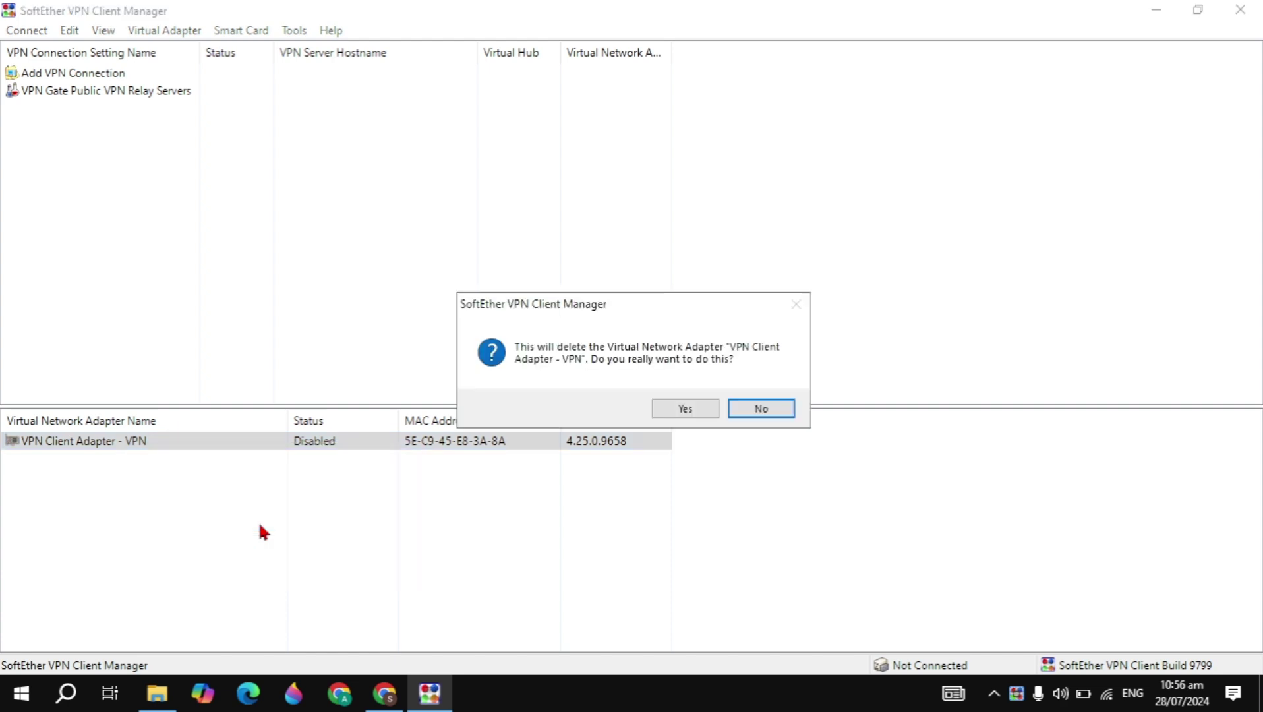
{"action": "left_click", "coordinate": [712, 410]}
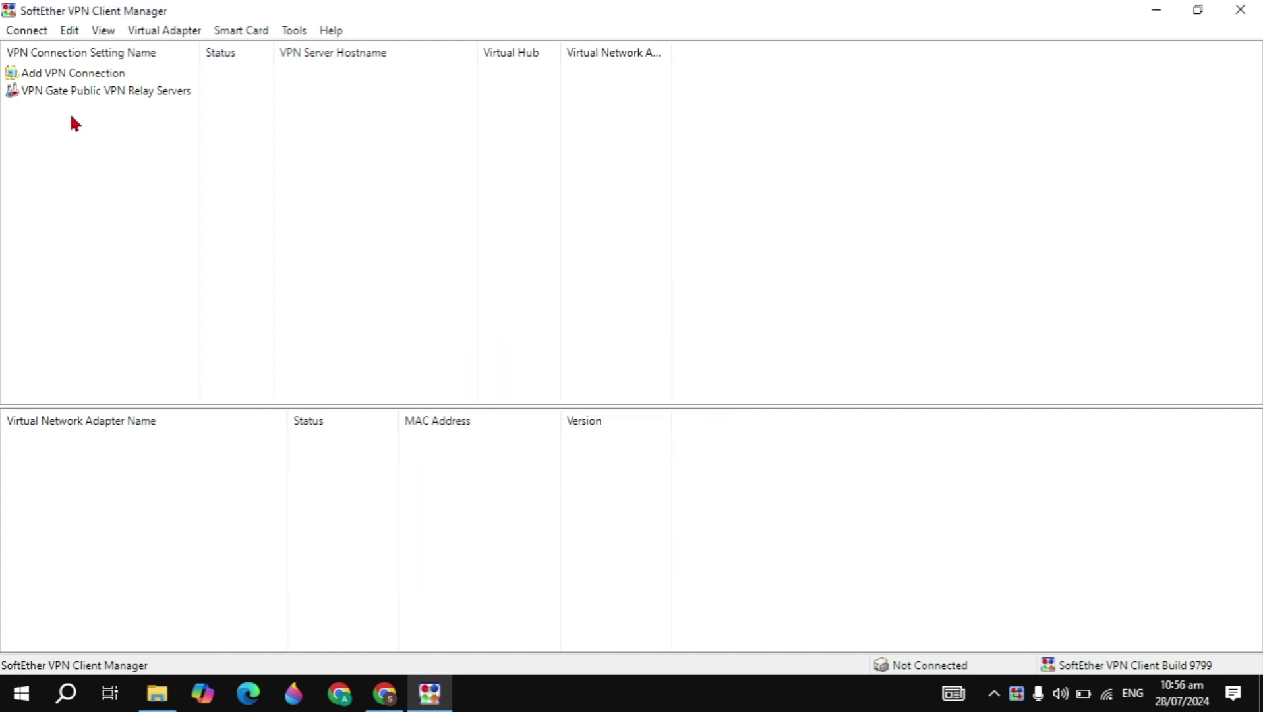
{"action": "left_click", "coordinate": [80, 73]}
{"action": "double_click", "coordinate": [81, 77]}
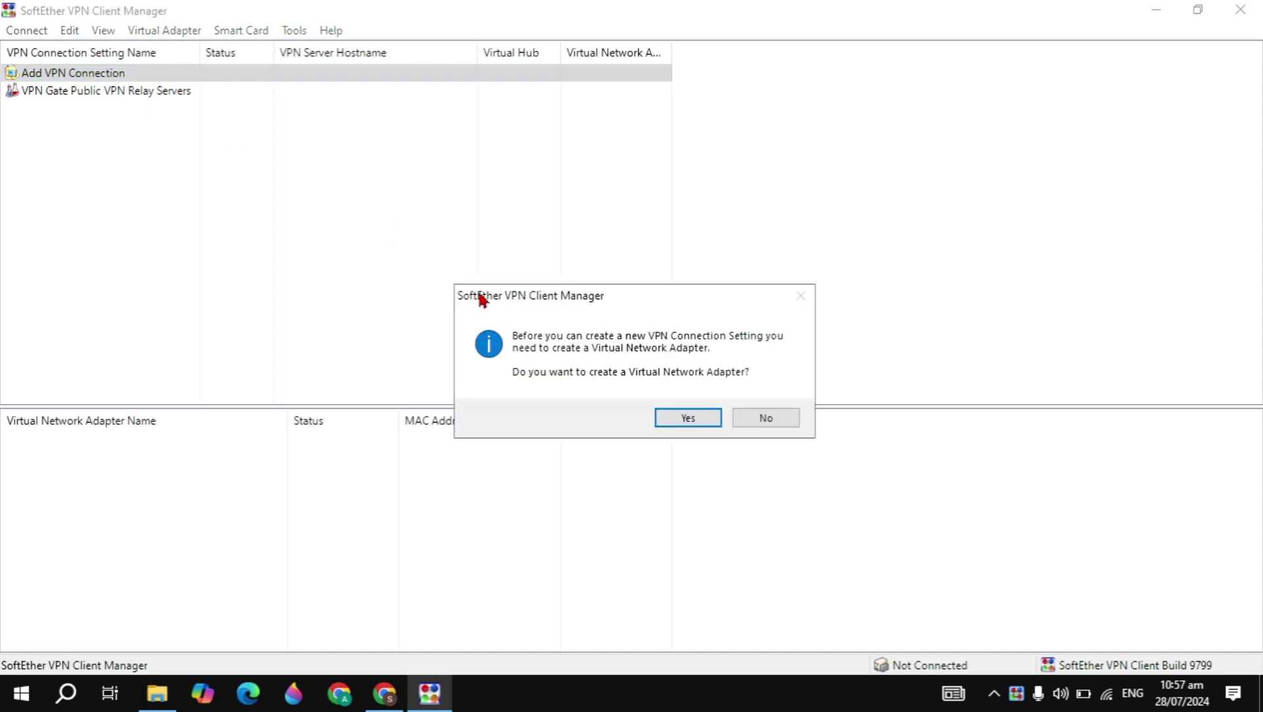
Create a new virtual network adapter keeping the default name VPN.
{"action": "left_click", "coordinate": [686, 422]}
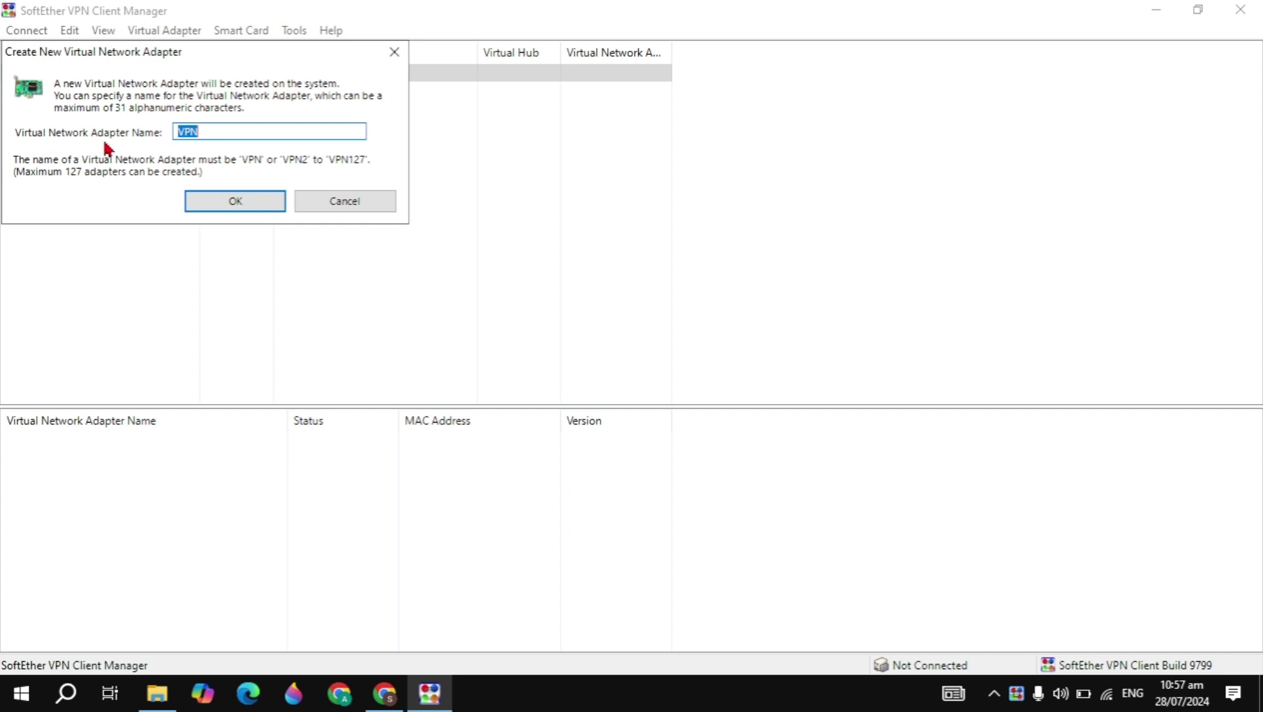
{"action": "left_click", "coordinate": [234, 204]}
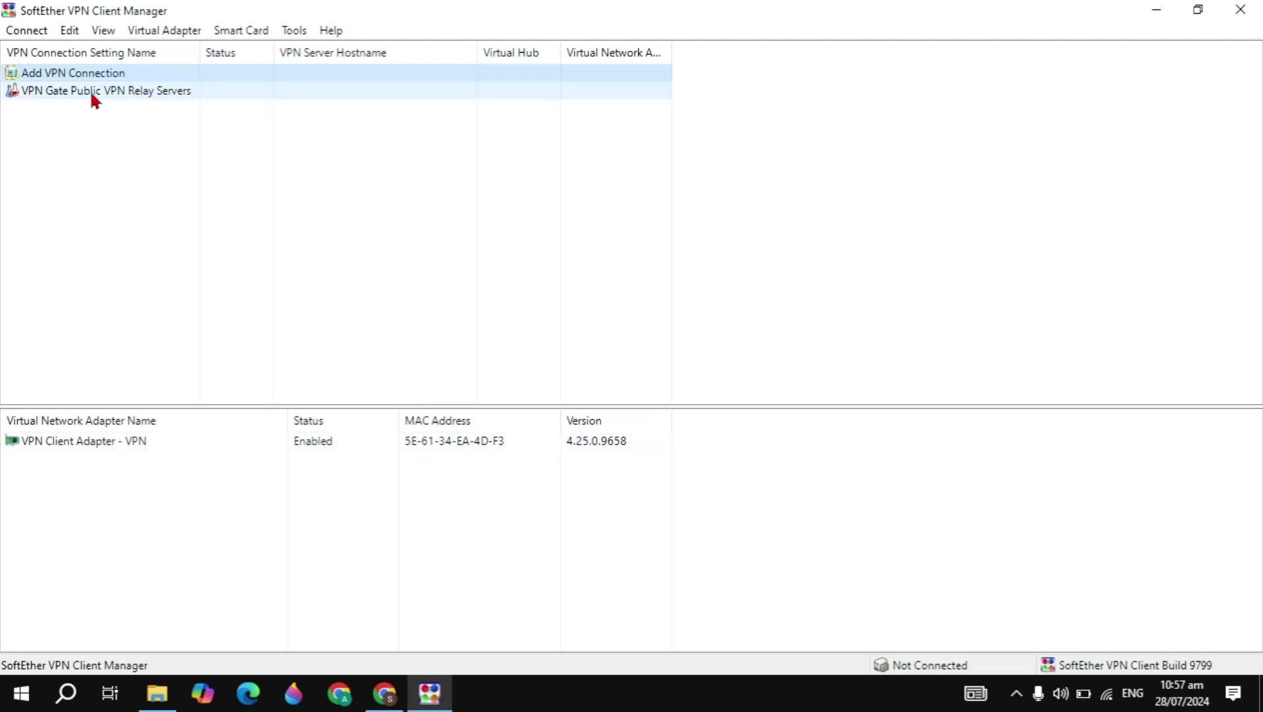
{"action": "double_click", "coordinate": [177, 99]}
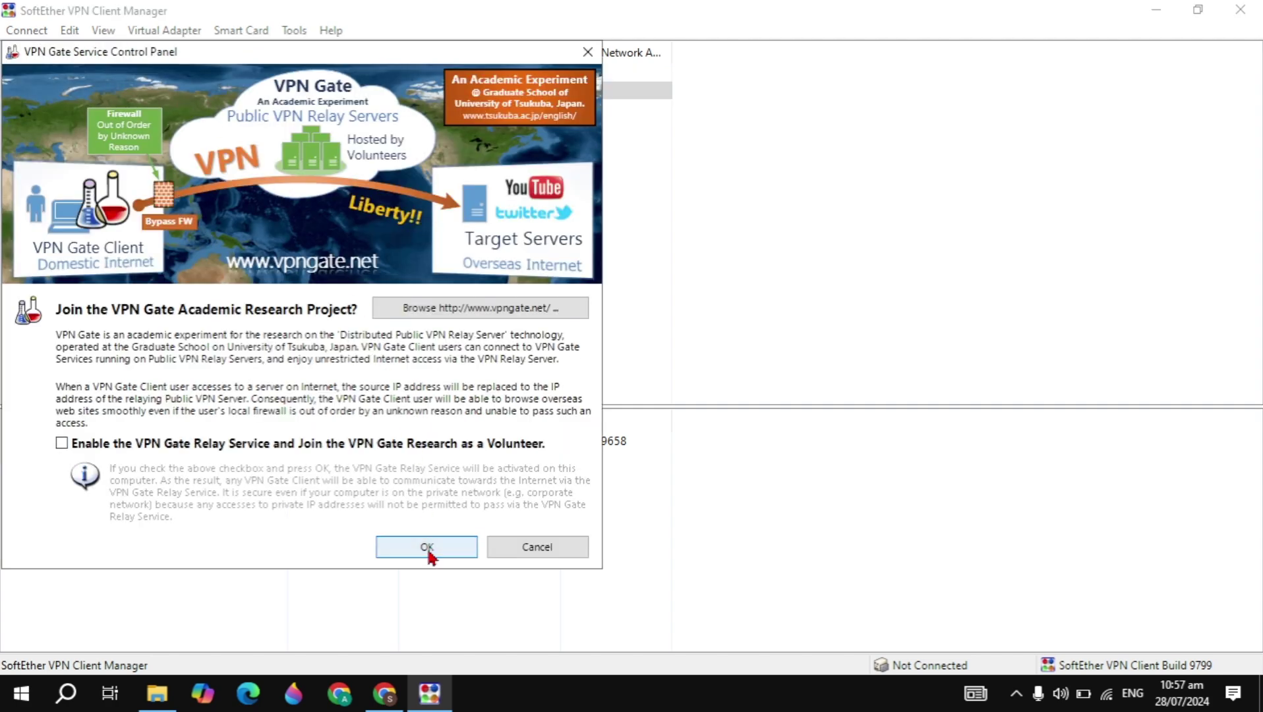
Continue to the VPN Gate server list without volunteering as a relay.
{"action": "left_click", "coordinate": [427, 545]}
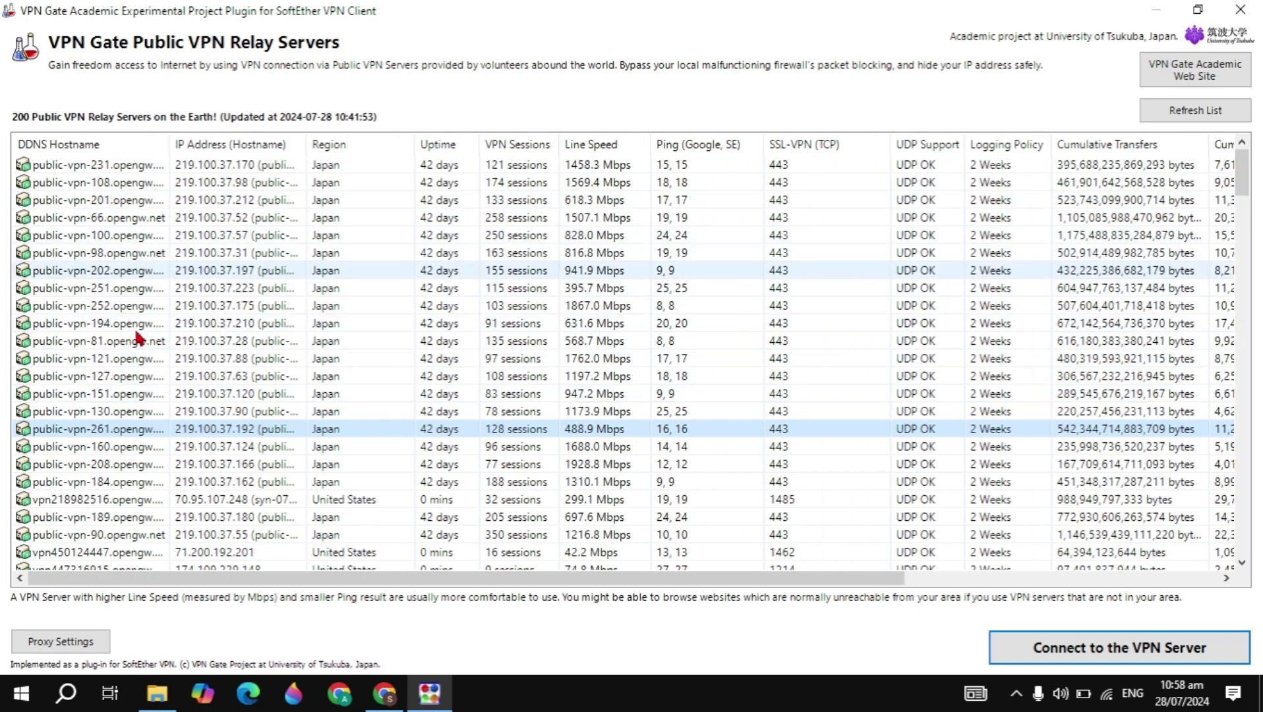
Select the public-vpn-189 Japan relay at 219.100.37.180 and connect to it.
{"action": "scroll", "coordinate": [117, 476], "scroll_direction": "down", "scroll_amount": 8}
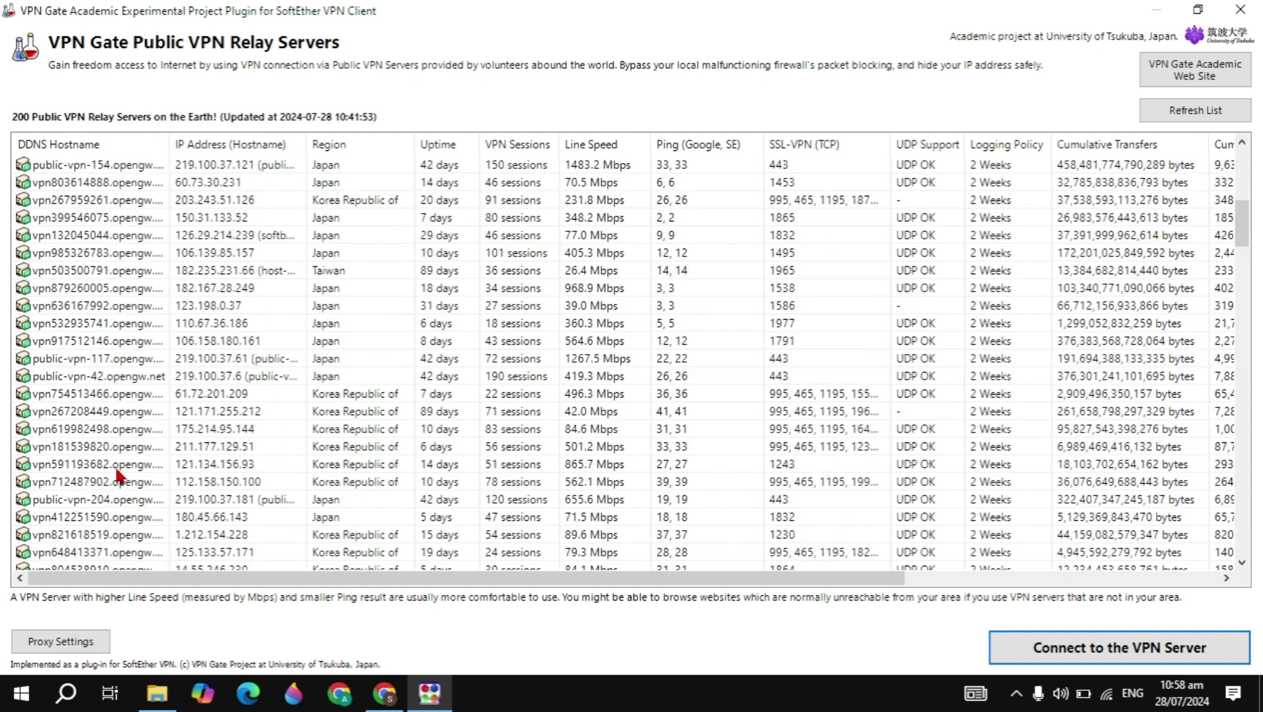
{"action": "scroll", "coordinate": [118, 477], "scroll_direction": "up", "scroll_amount": 7}
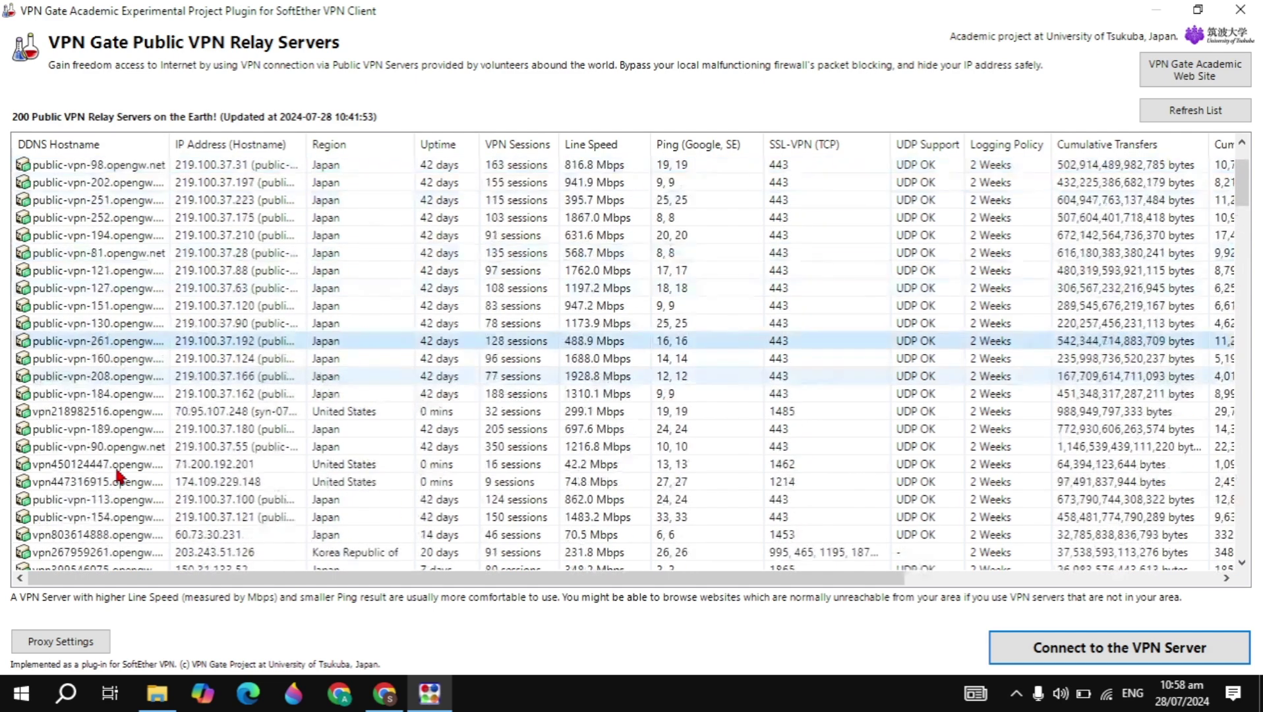
{"action": "left_click", "coordinate": [107, 437]}
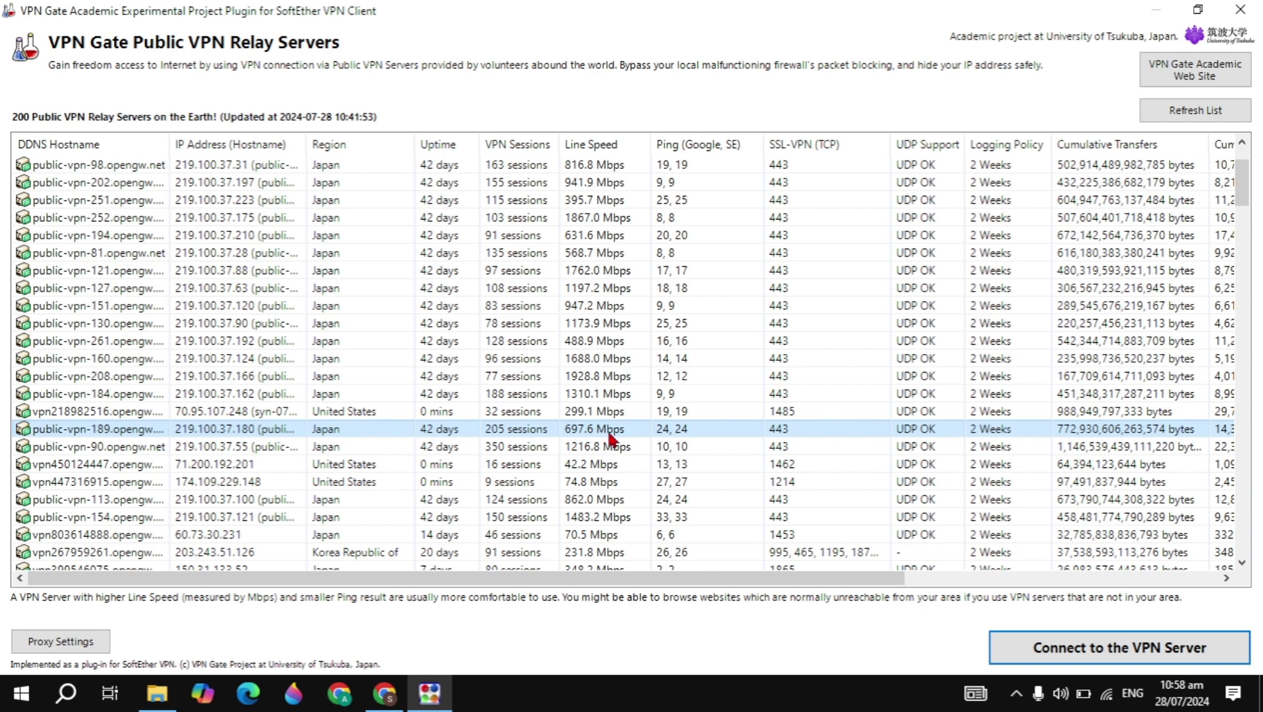
{"action": "left_click", "coordinate": [1069, 653]}
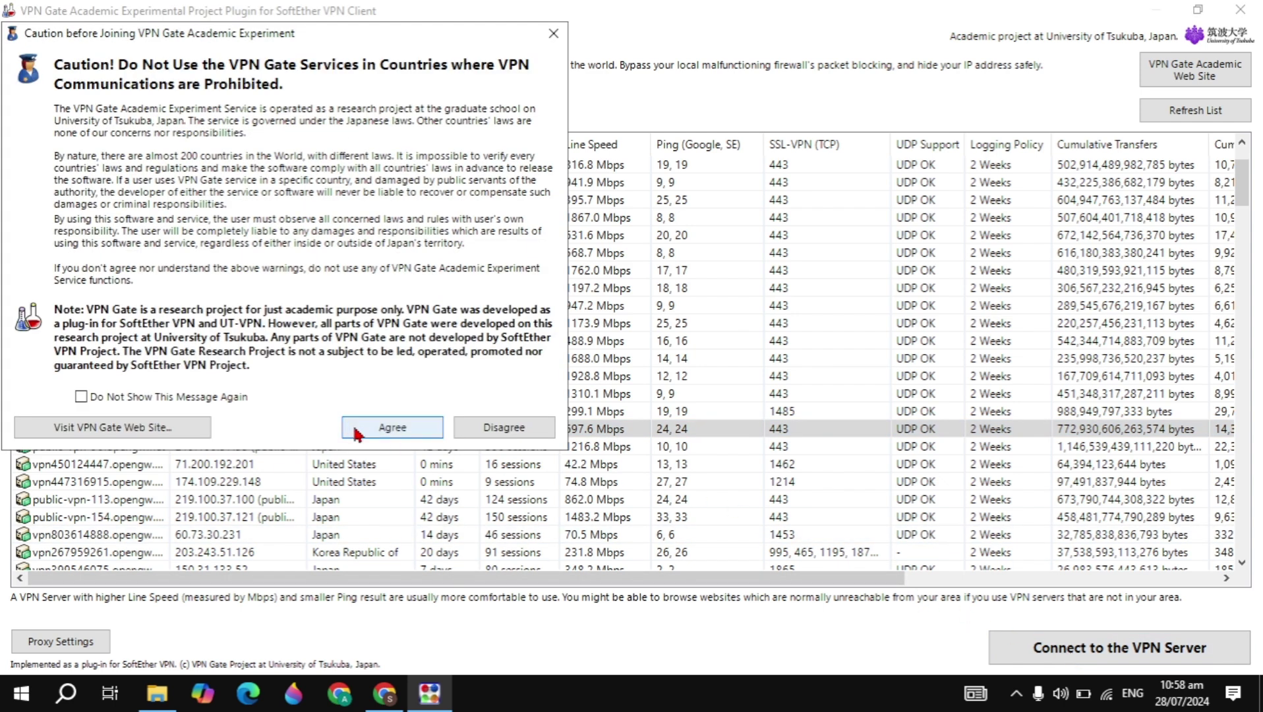
Agree to the VPN Gate caution and connect to 219.100.37.180 over TCP.
{"action": "left_click", "coordinate": [376, 432]}
{"action": "left_click", "coordinate": [90, 185]}
{"action": "left_click", "coordinate": [271, 262]}
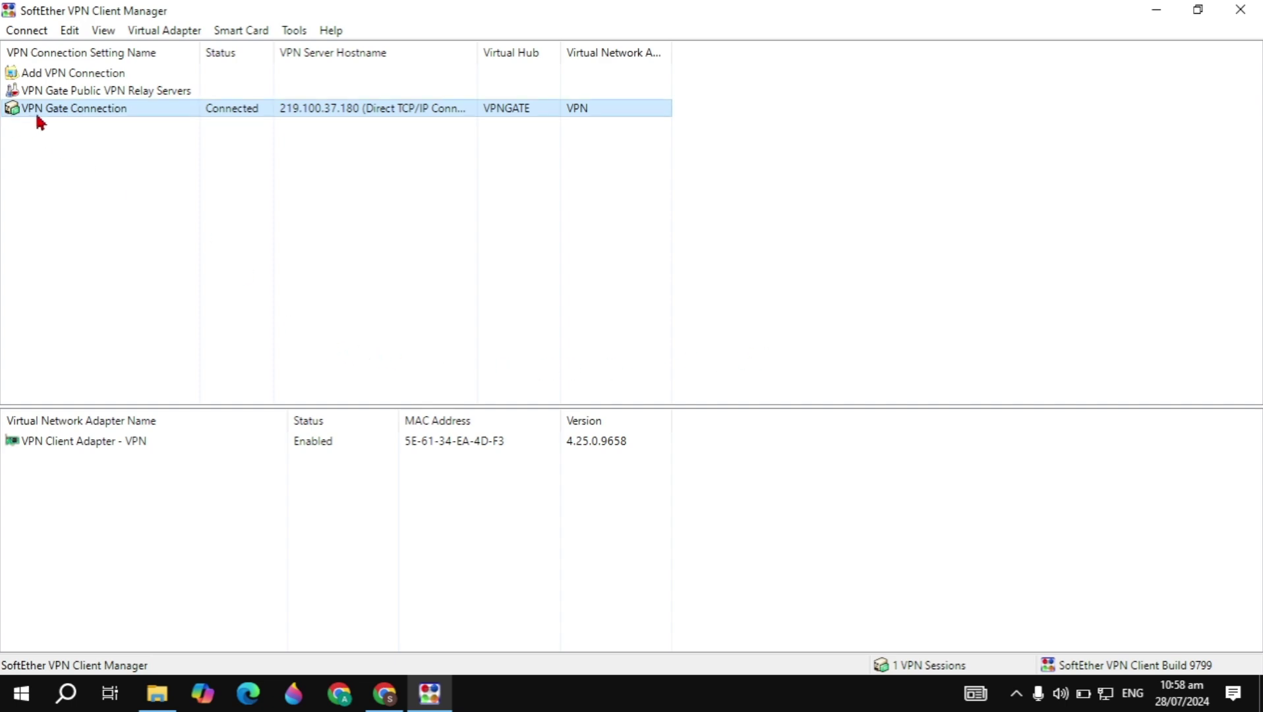
Load whoer.net in Chrome to confirm the IP 219.100.37.244 shows Japan, then minimize Chrome.
{"action": "left_click", "coordinate": [437, 57]}
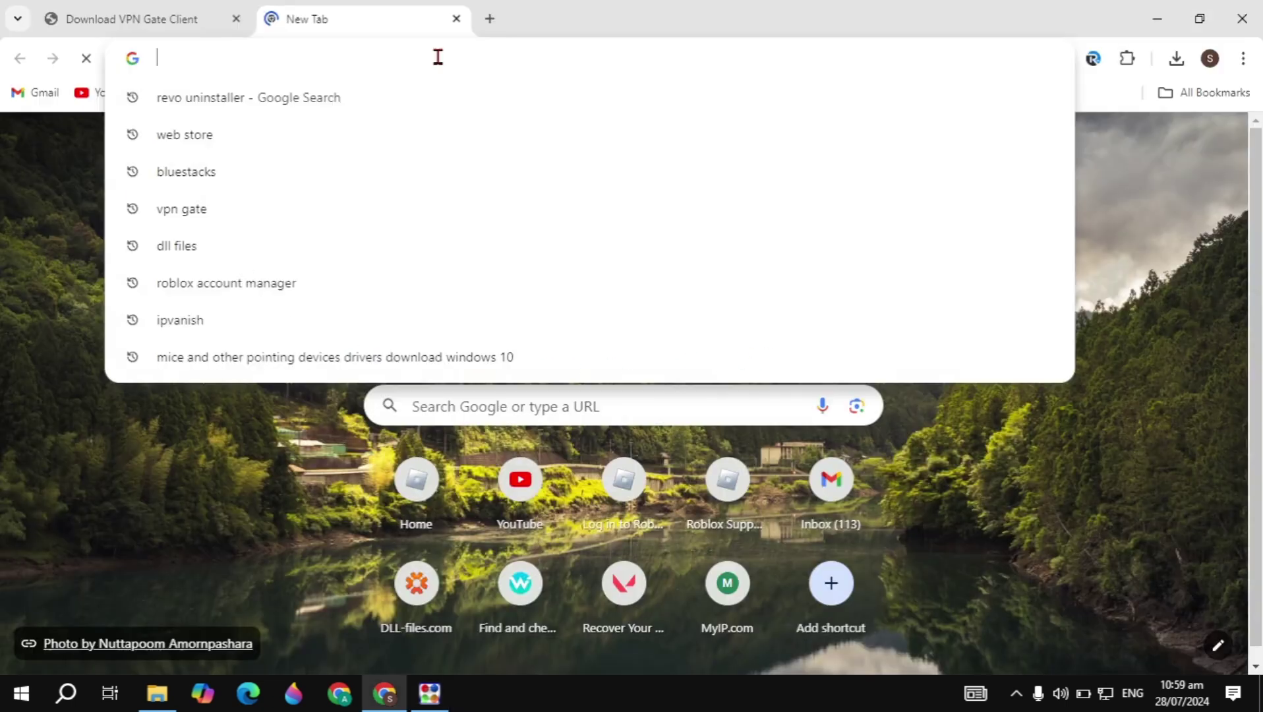
{"action": "type", "text": "WH"}
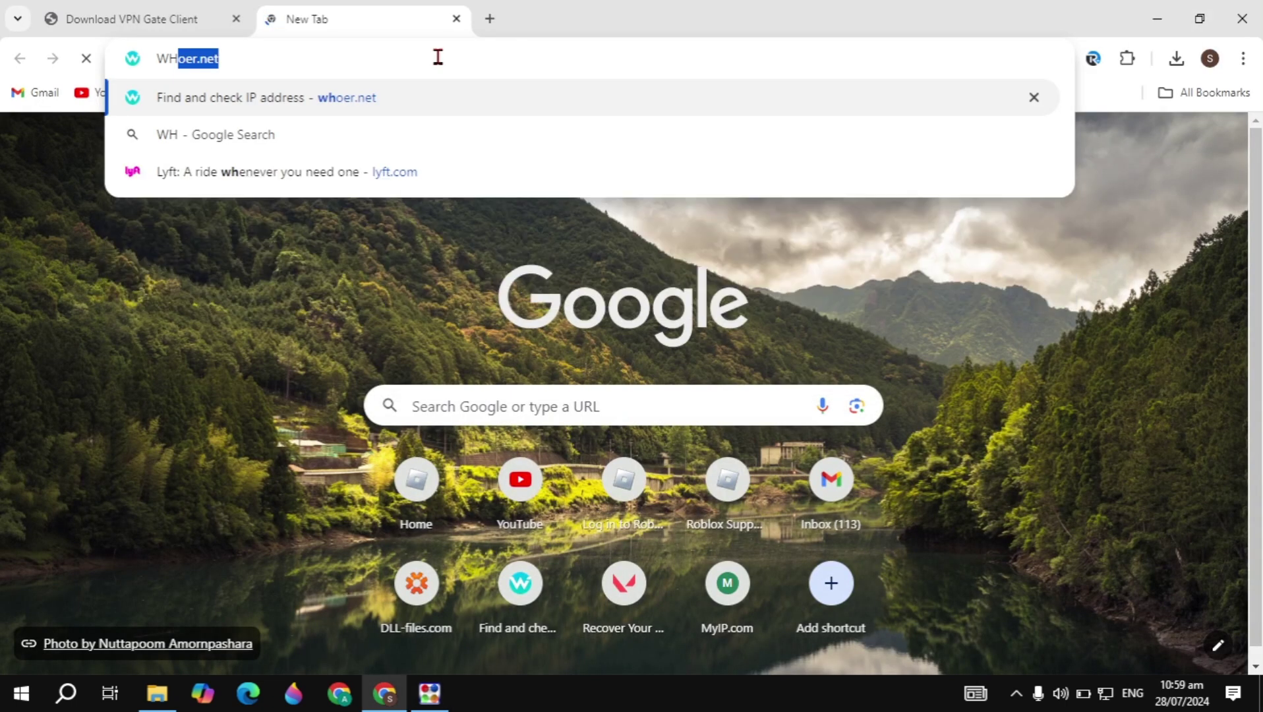
{"action": "type", "text": "OER.NET"}
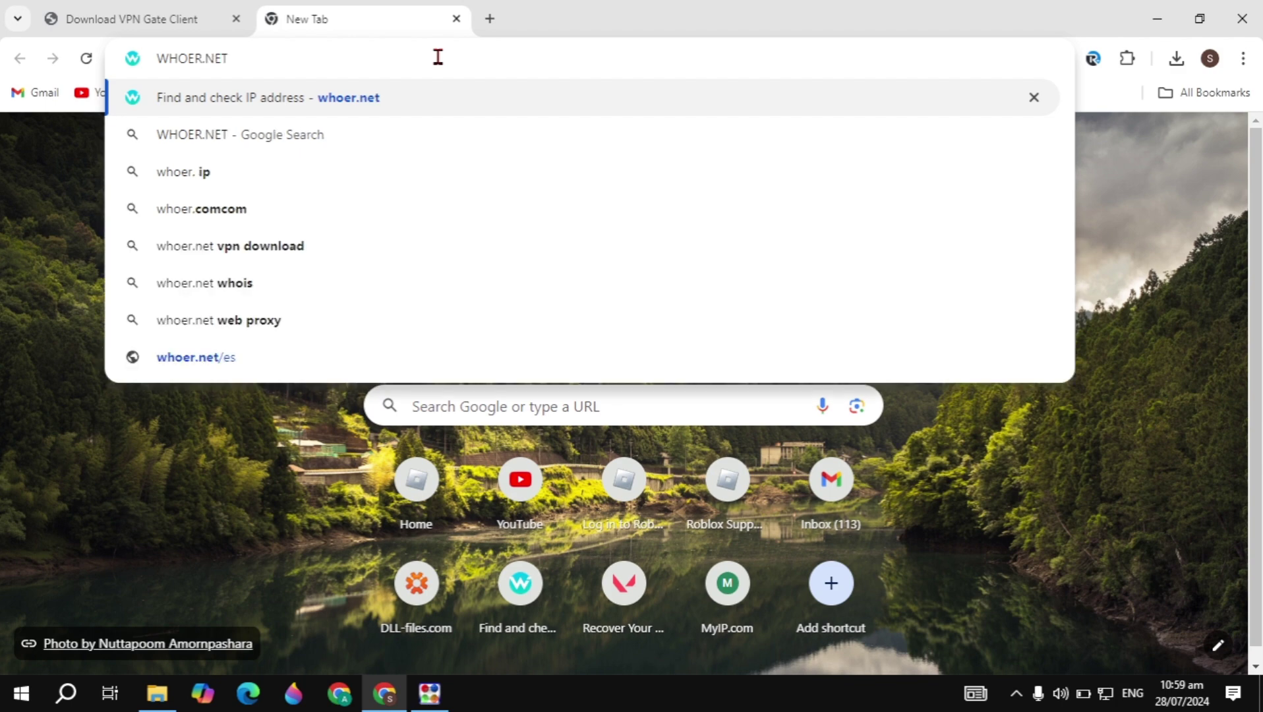
{"action": "key", "text": "Return"}
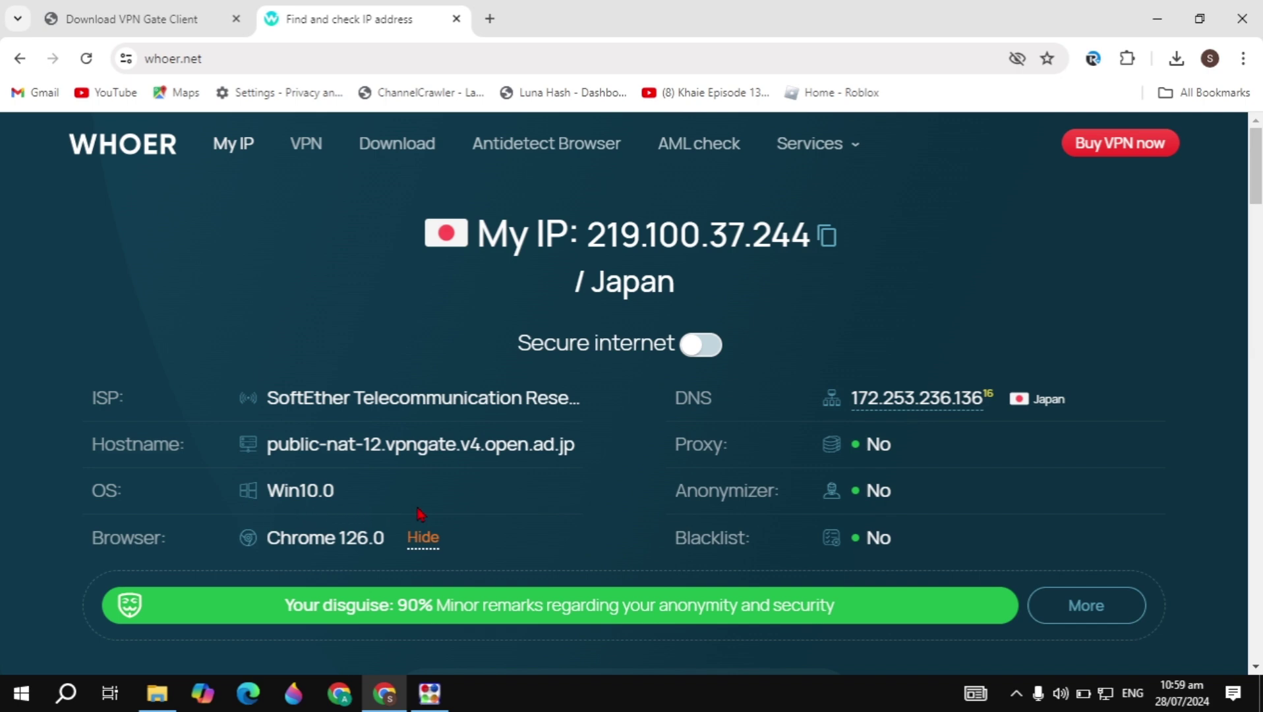
{"action": "left_click", "coordinate": [1148, 15]}
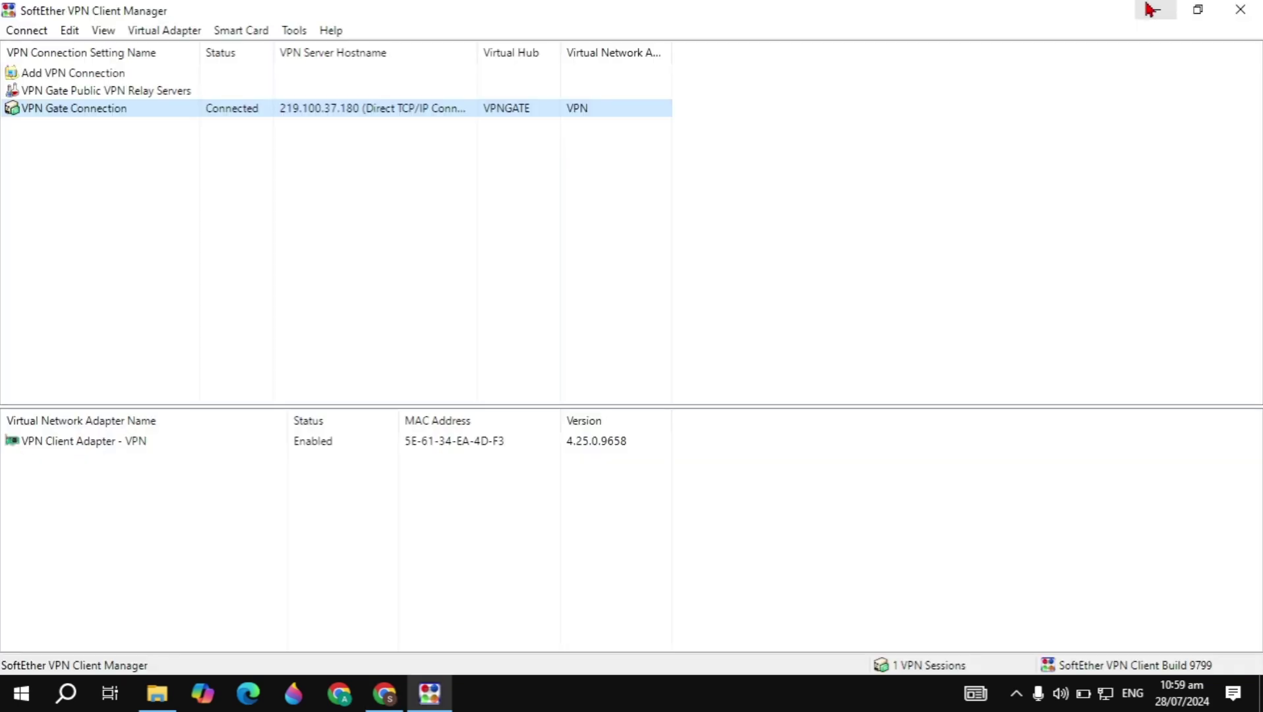
Reopen VPN Gate Public VPN Relay Servers and scroll through the 200-server list.
{"action": "double_click", "coordinate": [199, 91]}
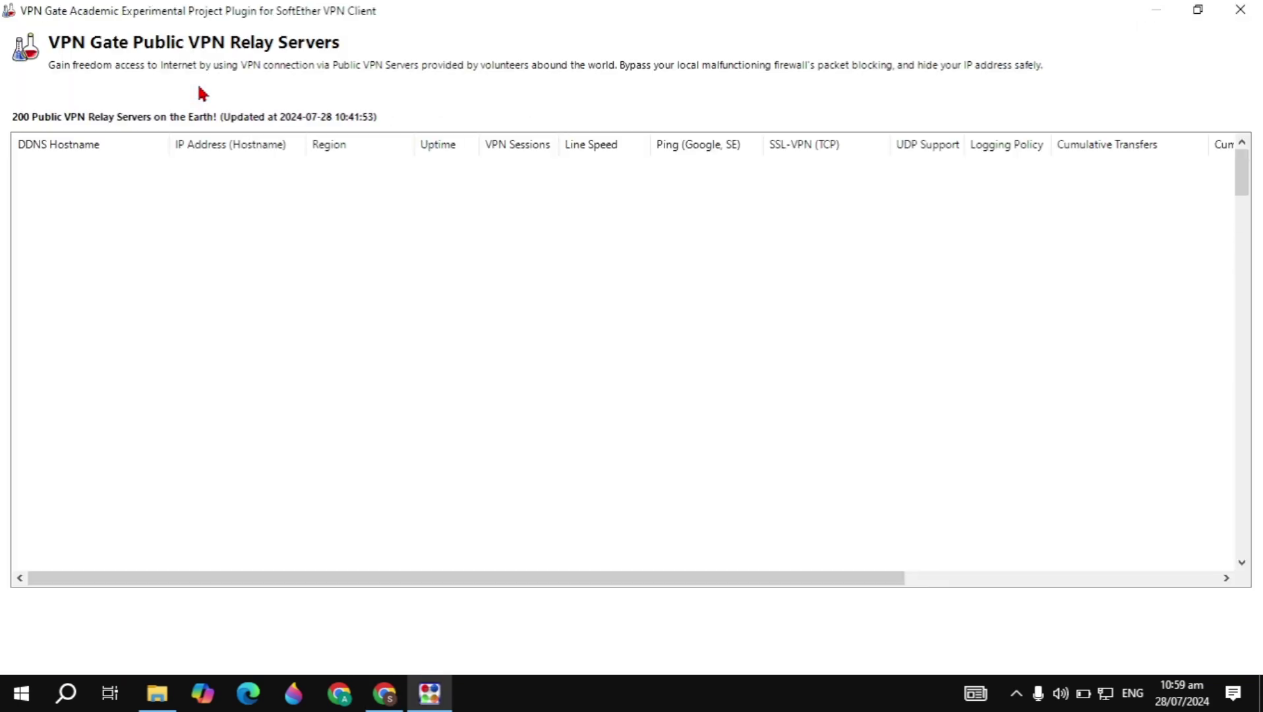
{"action": "scroll", "coordinate": [165, 342], "scroll_direction": "down", "scroll_amount": 7}
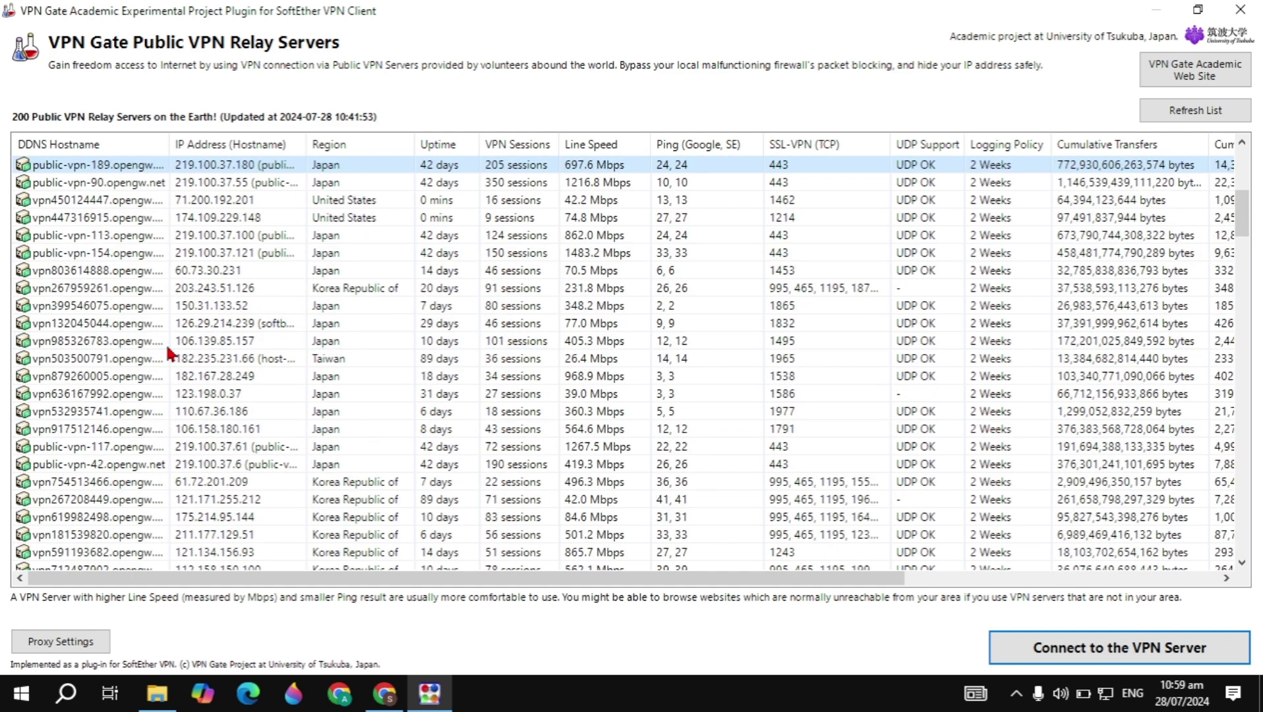
{"action": "scroll", "coordinate": [166, 342], "scroll_direction": "up", "scroll_amount": 5}
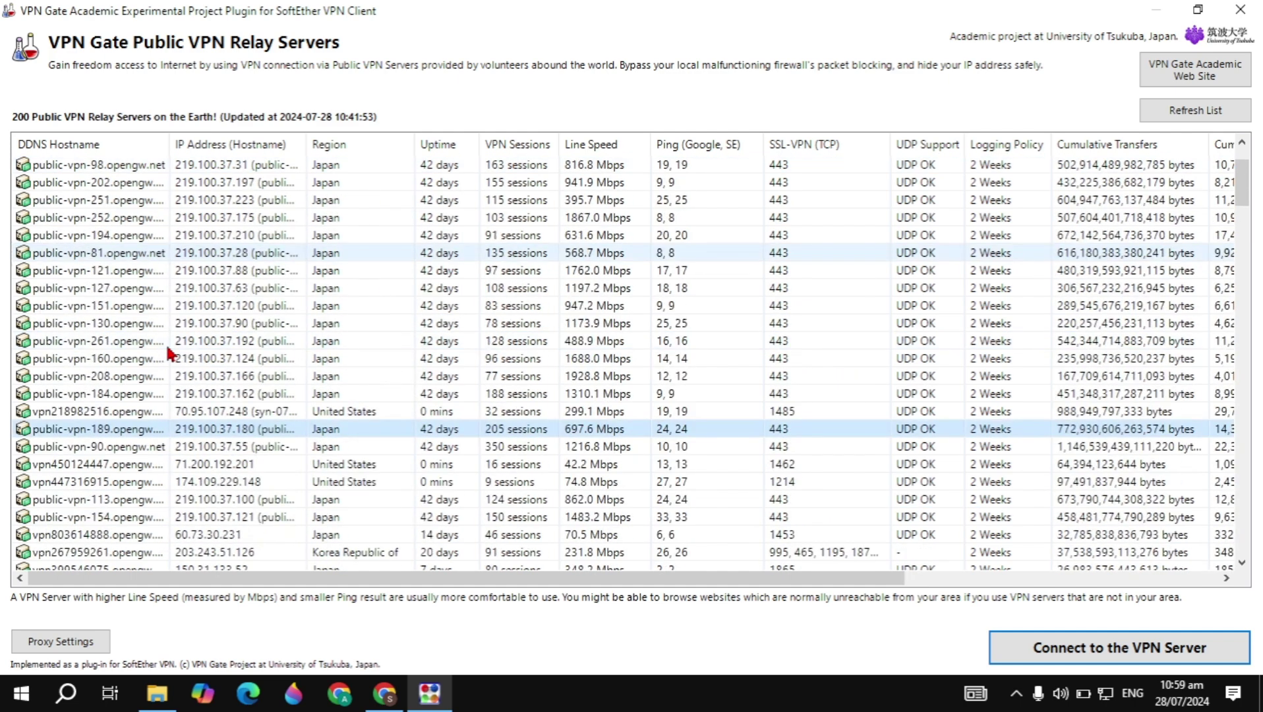
{"action": "scroll", "coordinate": [166, 354], "scroll_direction": "up", "scroll_amount": 2}
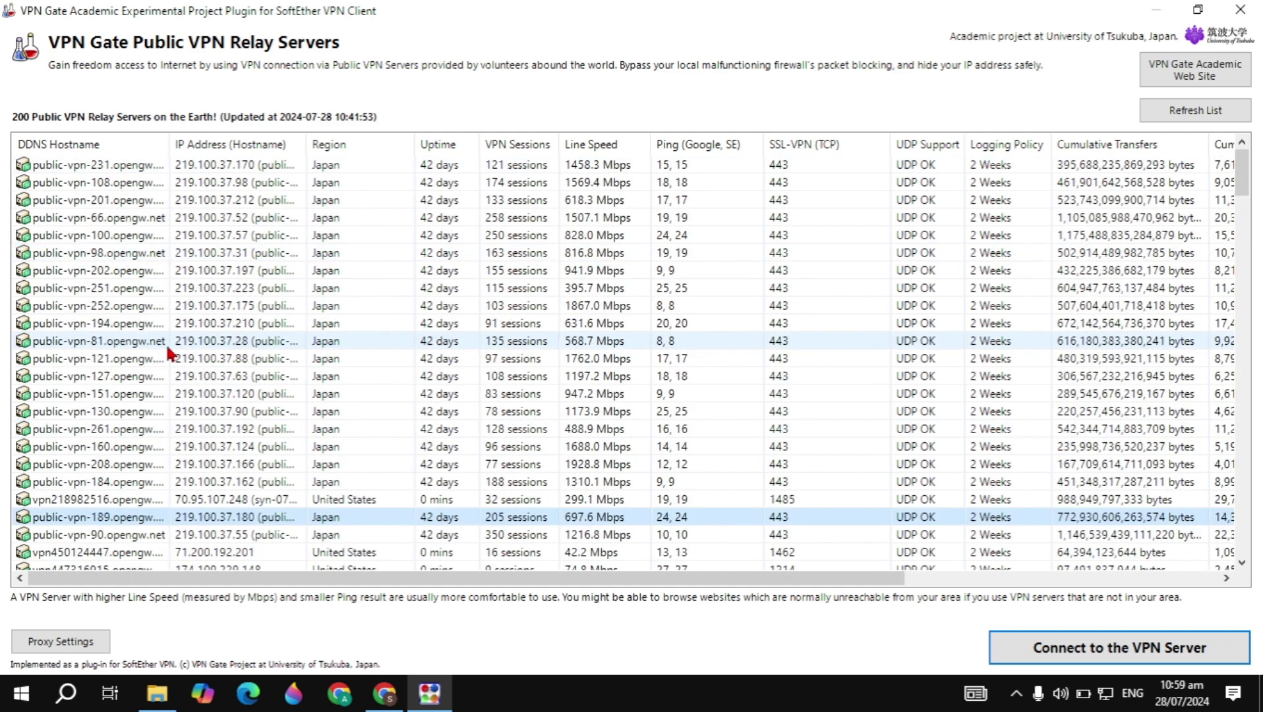